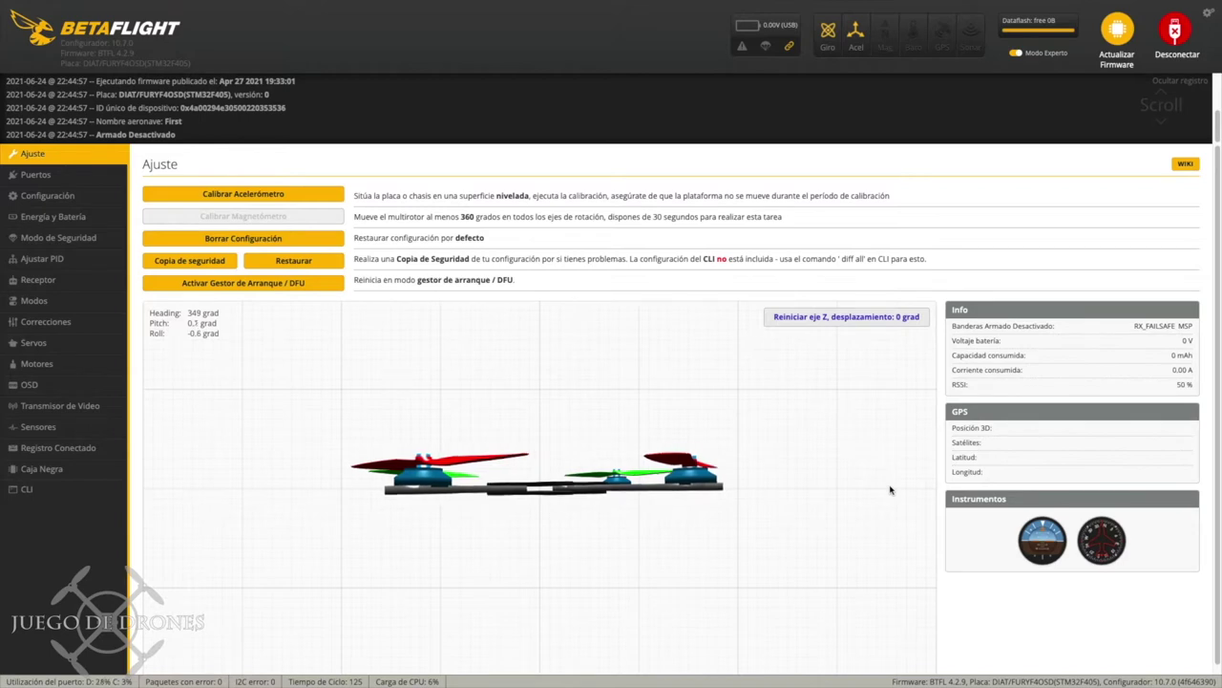
Calibrate the accelerometer and open the serial port settings to check the UART assignments.
click(225, 195)
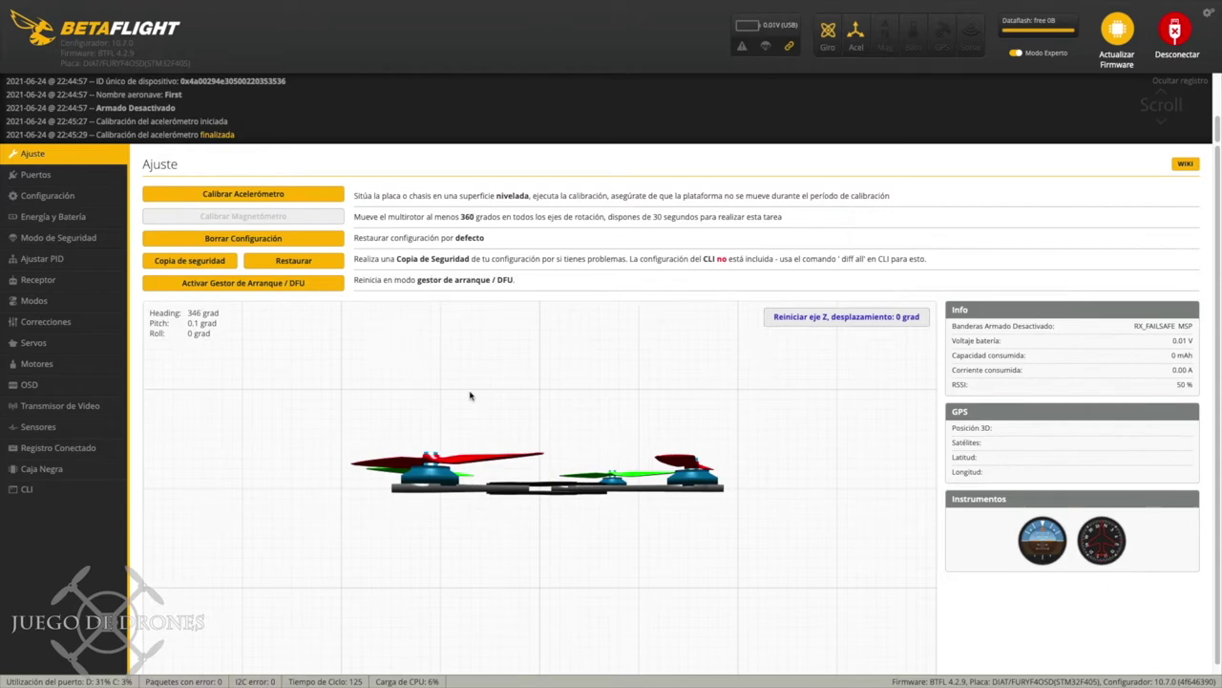
click(64, 176)
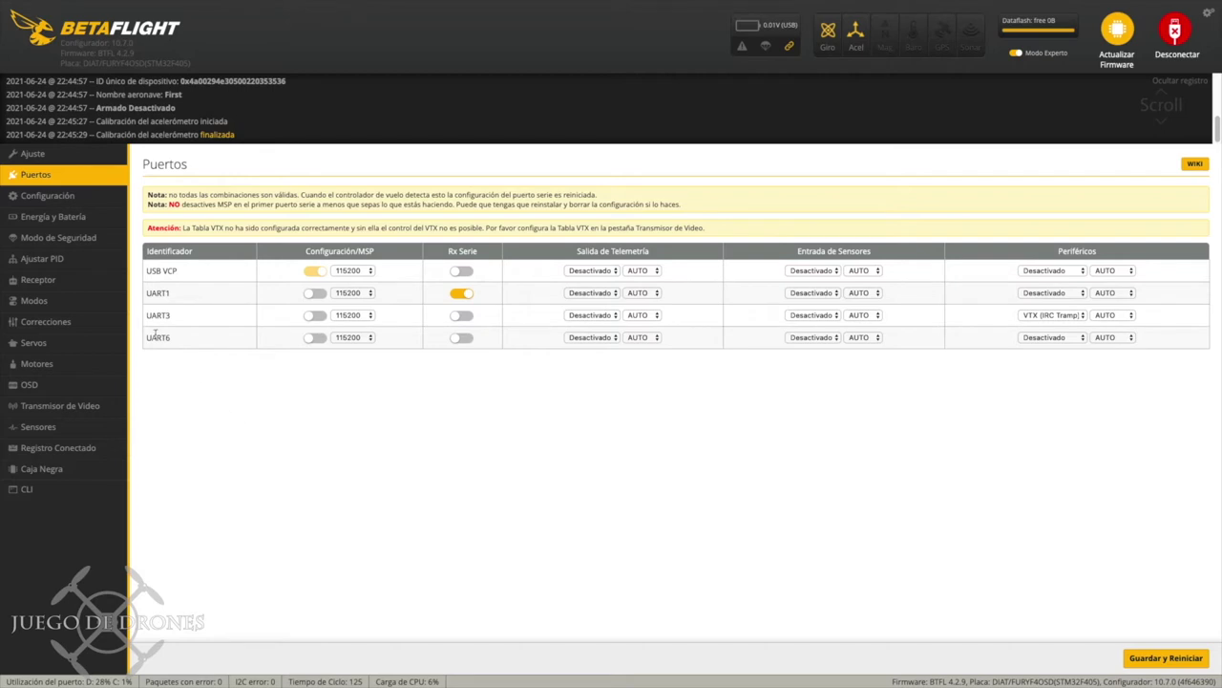
Select DSHOT600 as the ESC/motor protocol in the flight controller's general configuration.
click(59, 197)
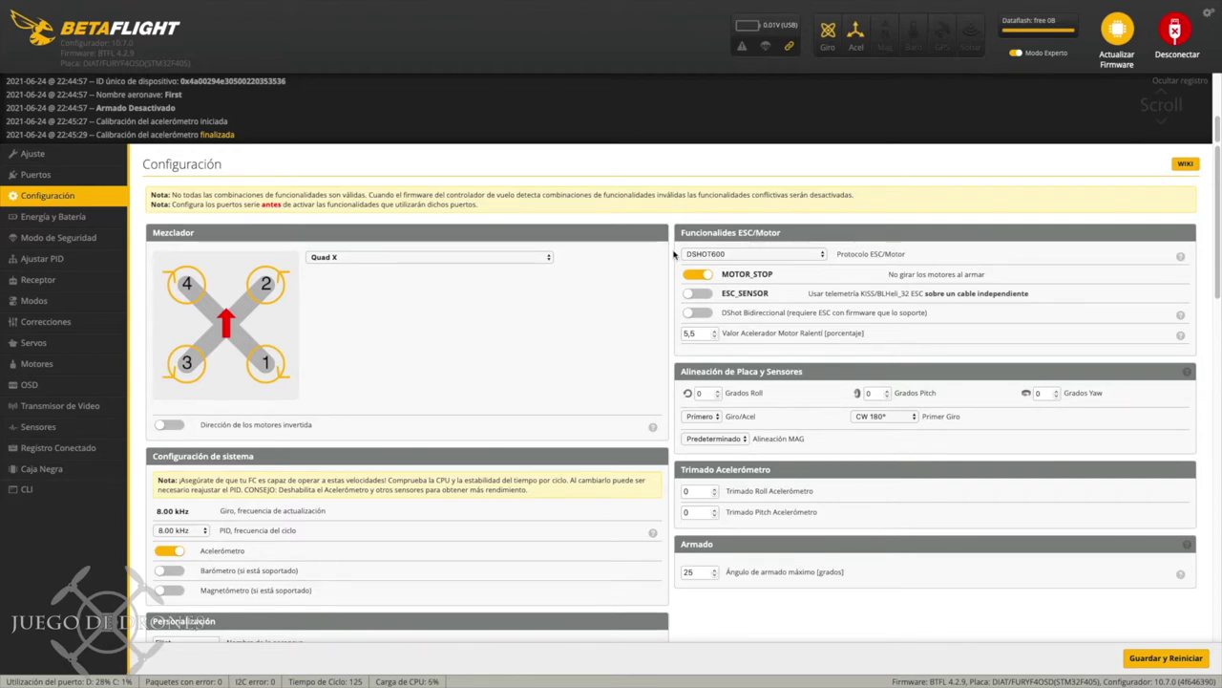
click(823, 256)
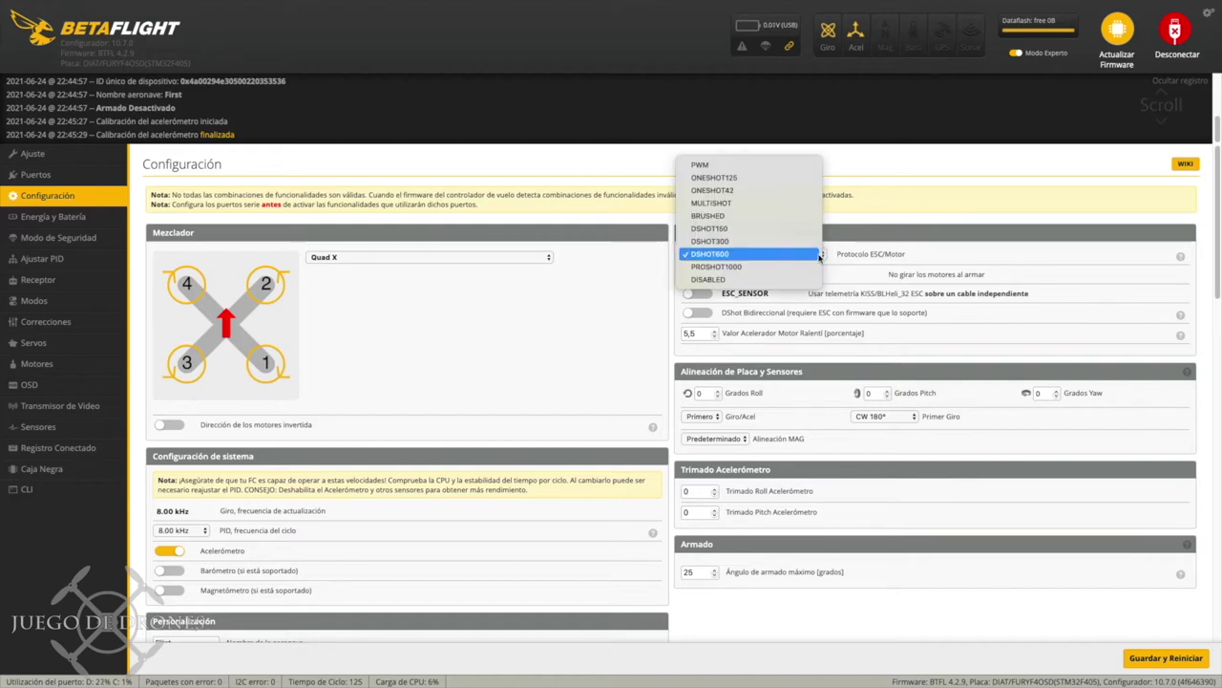
click(722, 254)
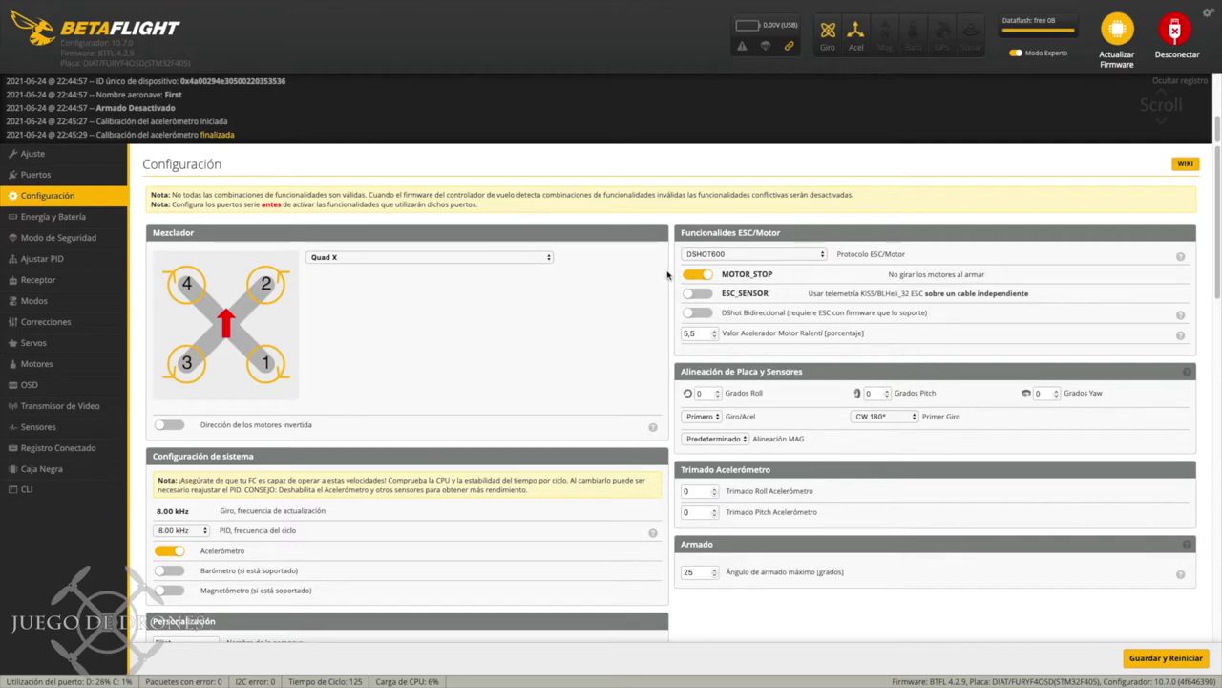
Examine the system configuration, including gyro and PID loop frequencies, the accelerometer option and the aircraft name.
scroll(665, 274, down, 1)
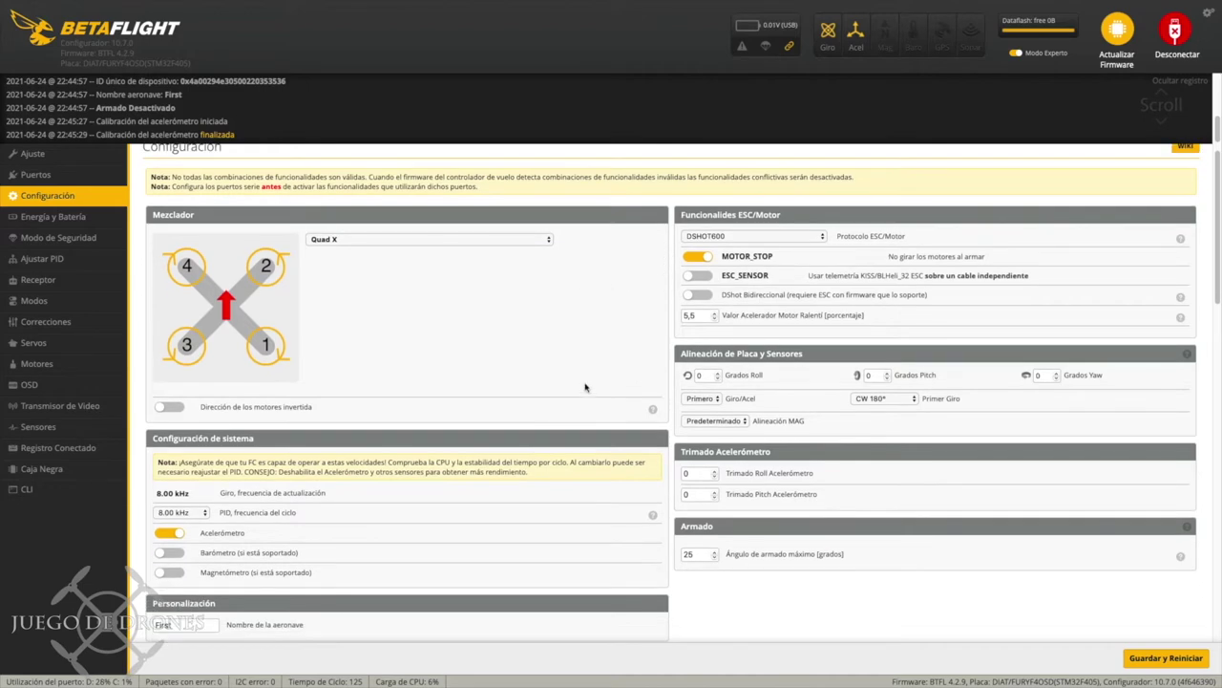
scroll(640, 502, down, 1)
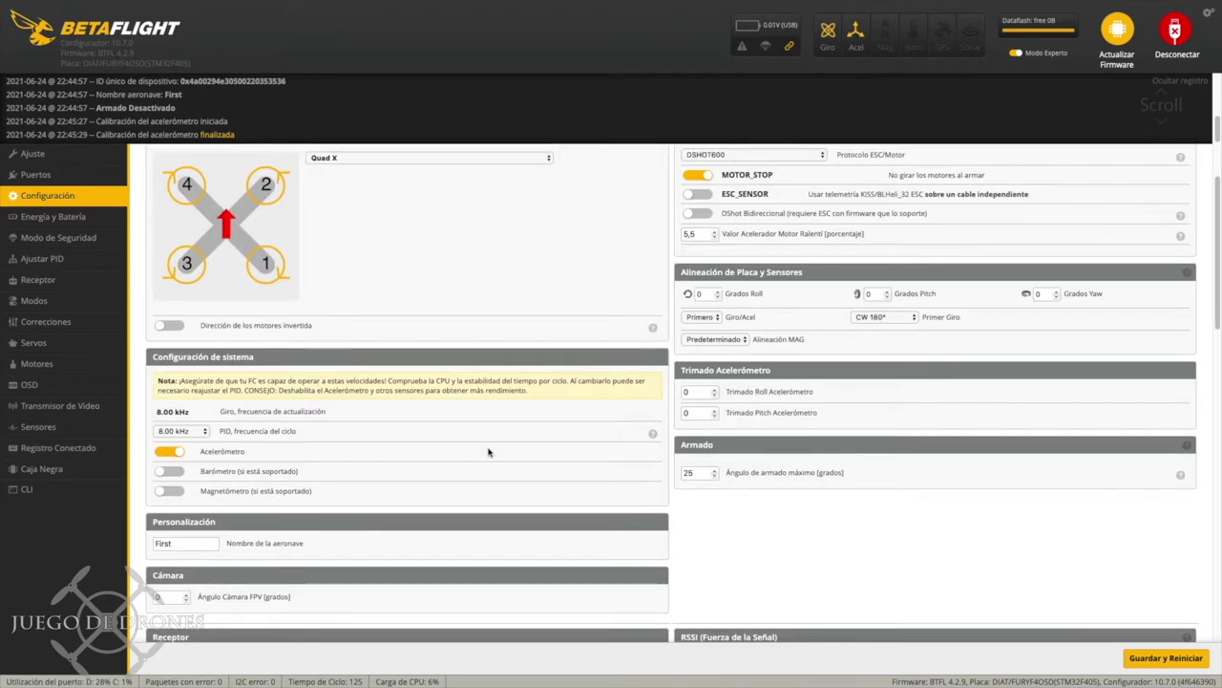
scroll(378, 437, down, 1)
click(162, 403)
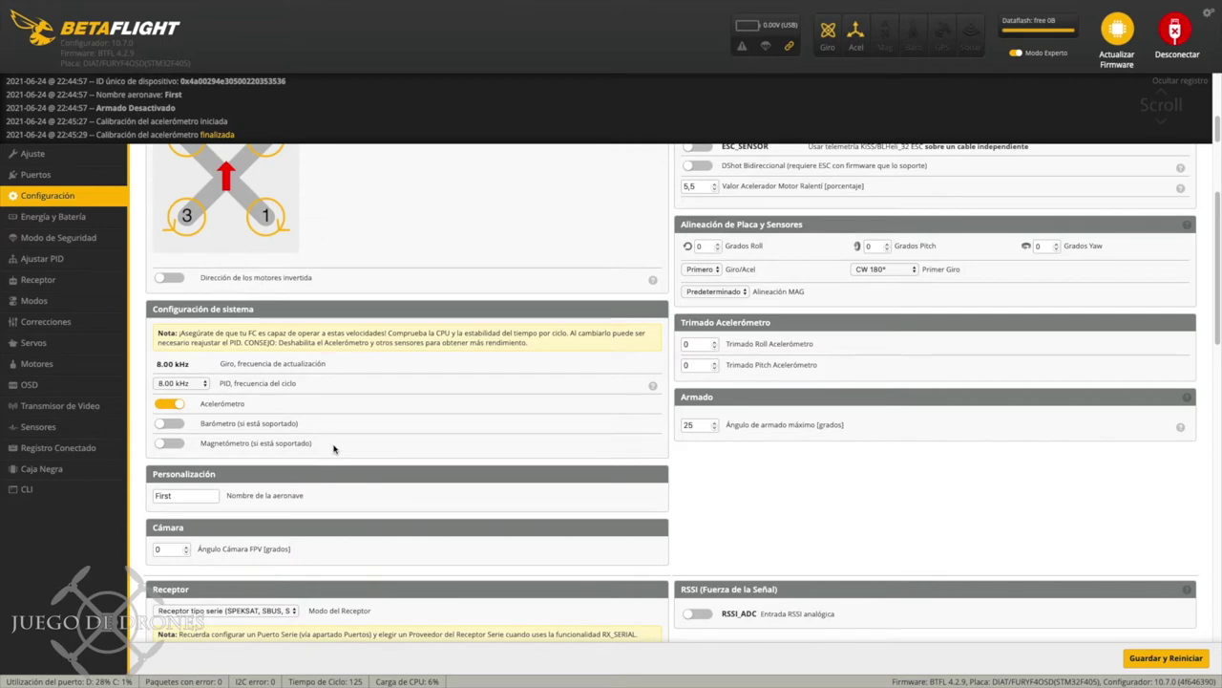
scroll(334, 449, down, 3)
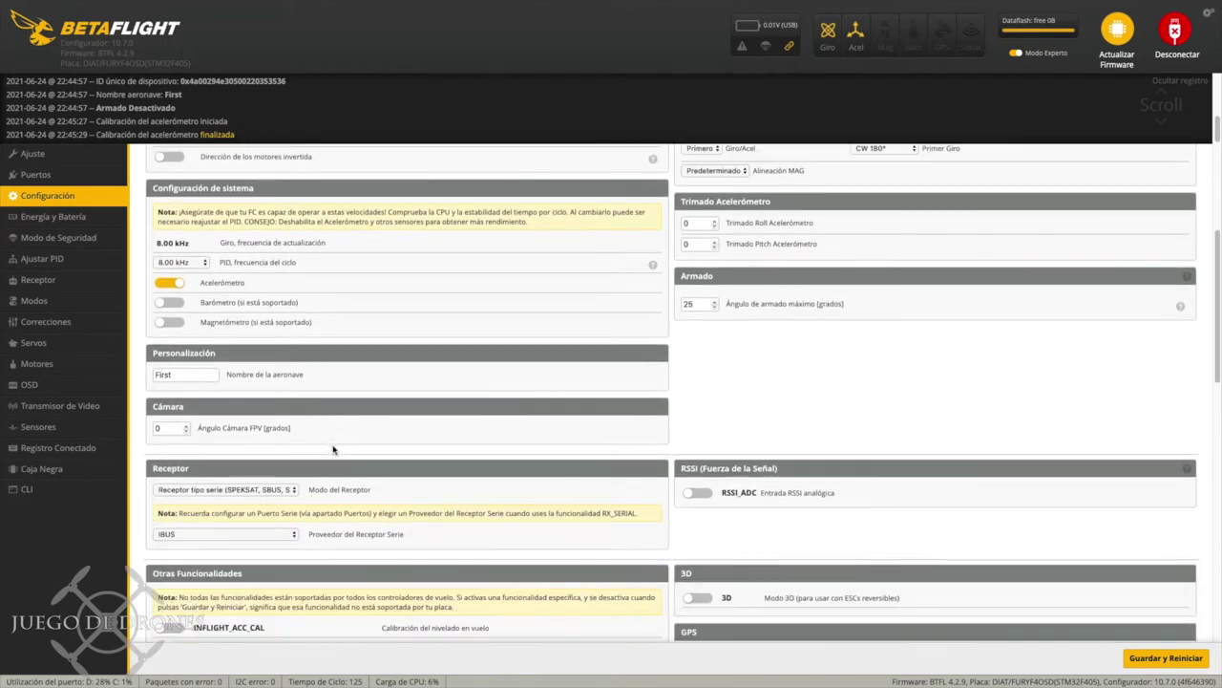
click(183, 376)
scroll(329, 377, down, 1)
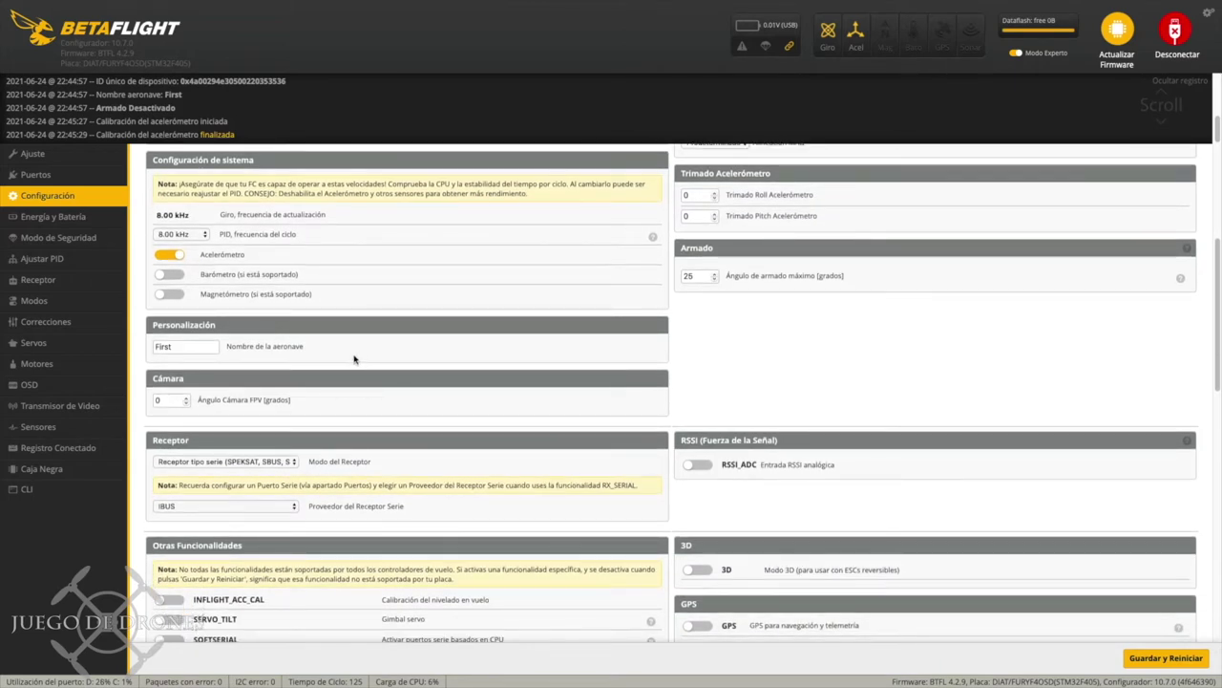
Configure the receiver as a serial type (SPEKSAT, SBUS, SUMD) with IBUS as the serial receiver provider.
scroll(350, 374, down, 3)
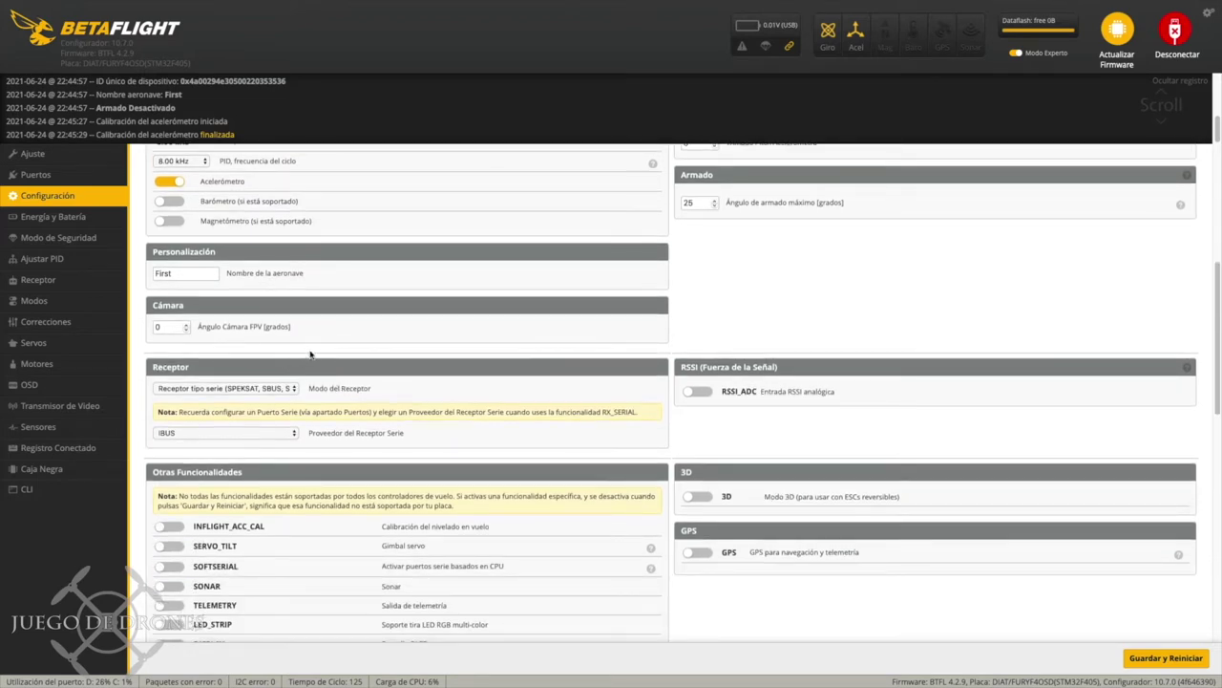
scroll(310, 354, down, 3)
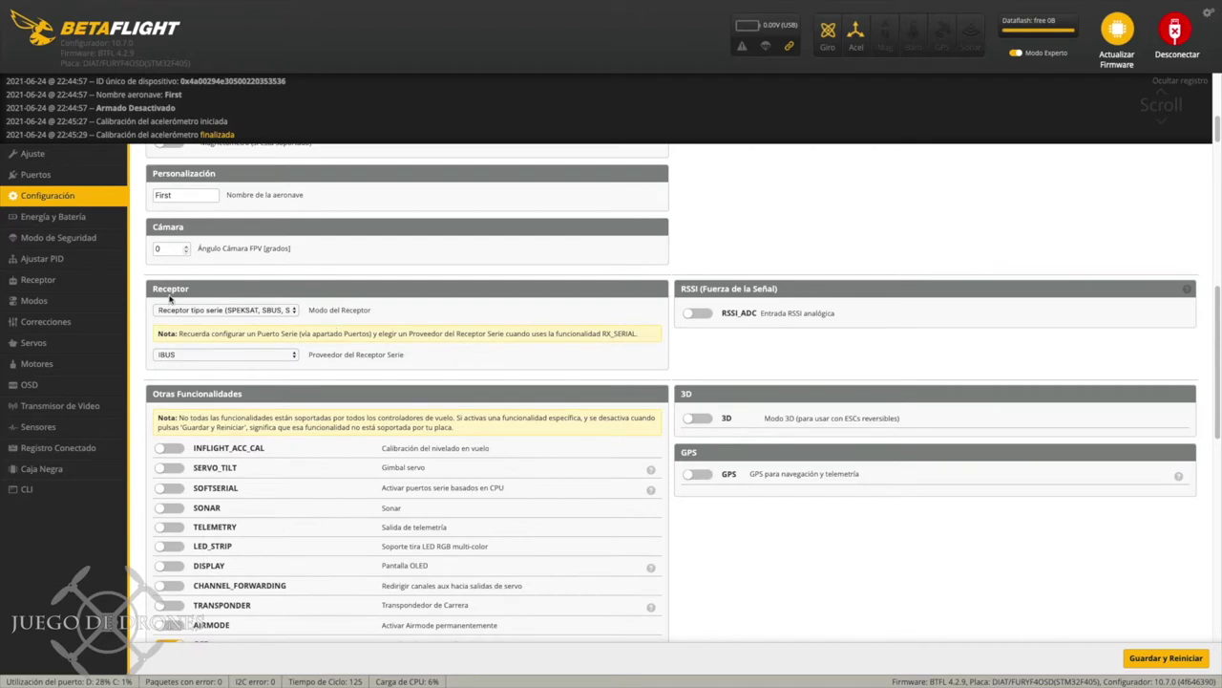
scroll(136, 321, down, 1)
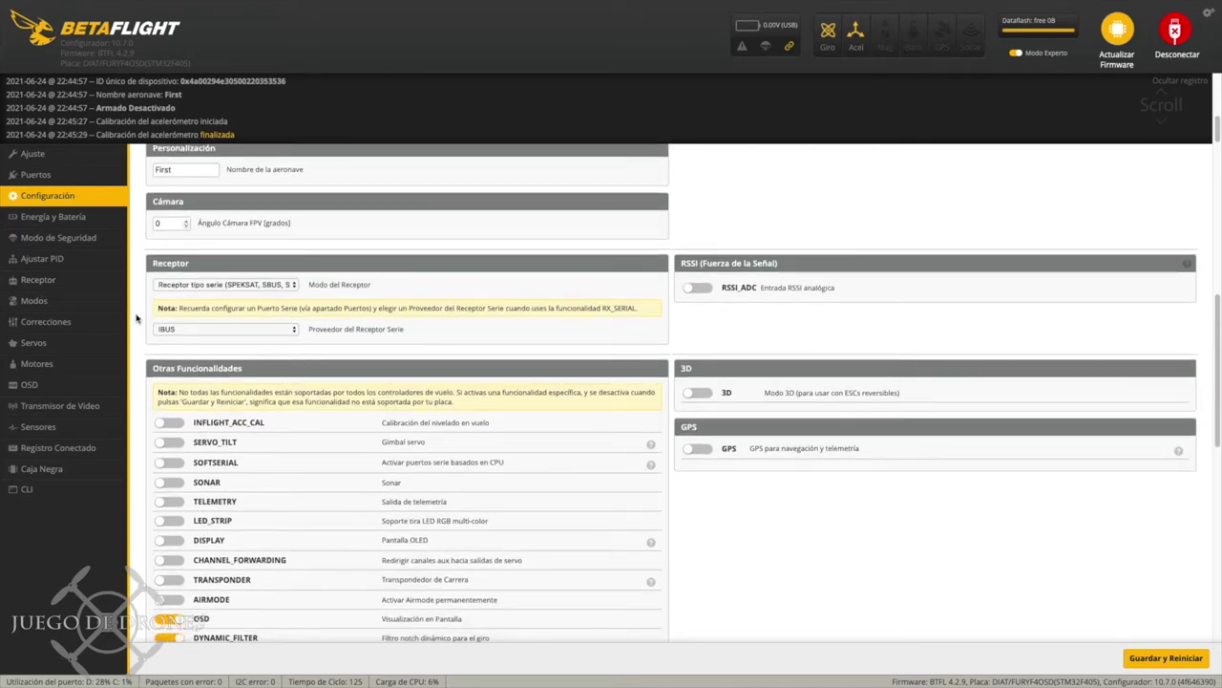
click(268, 289)
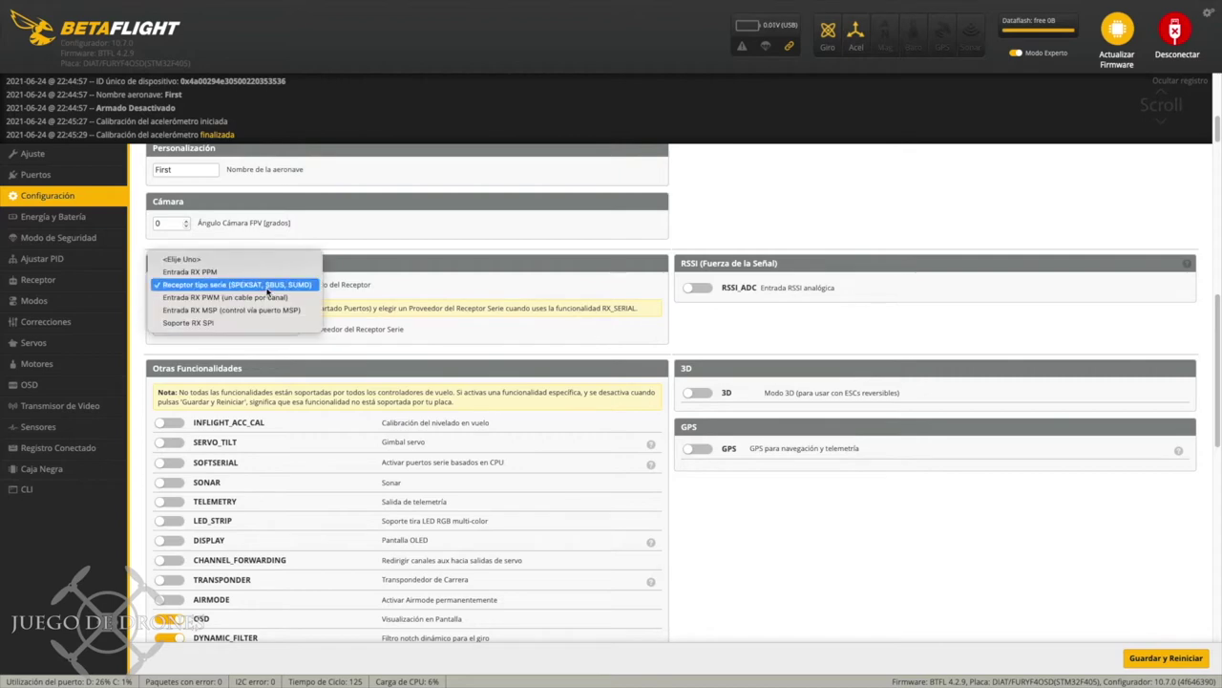
click(269, 290)
click(268, 328)
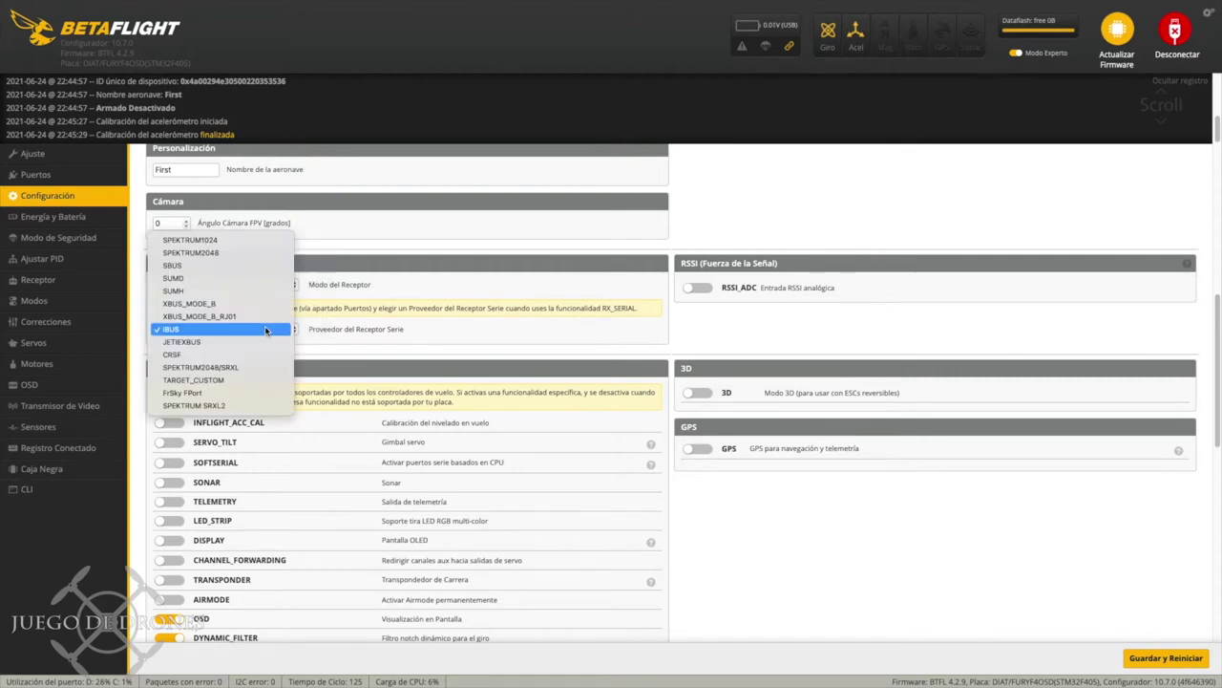
click(225, 266)
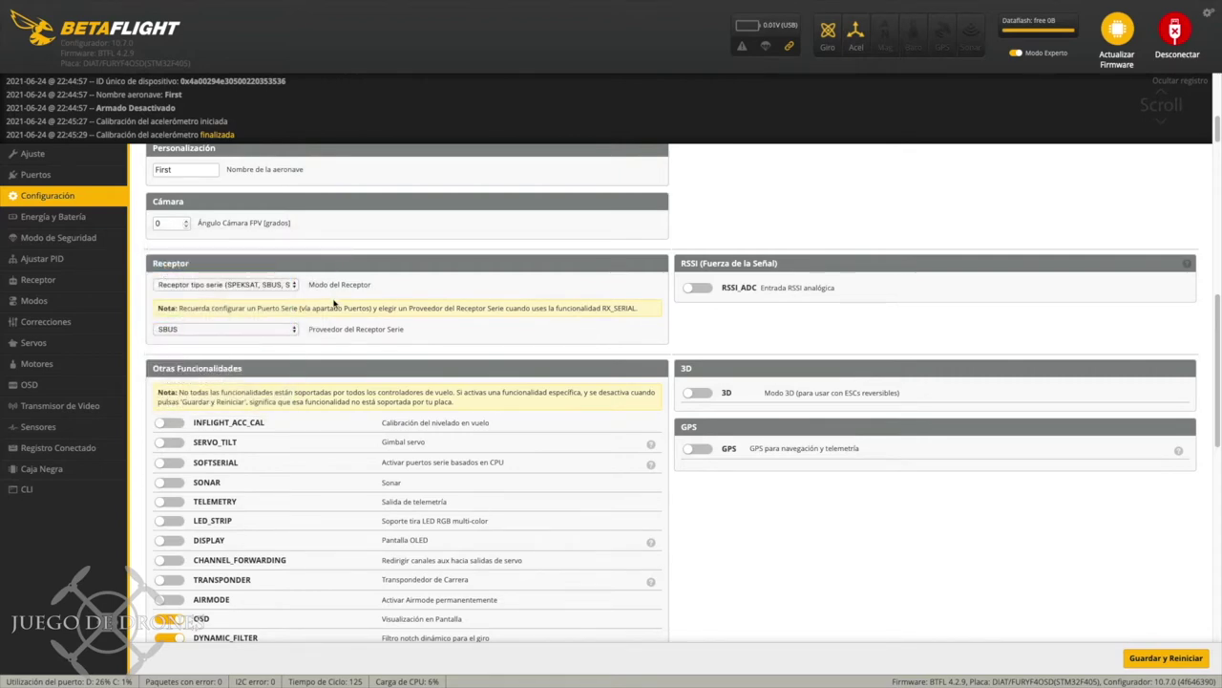
click(232, 331)
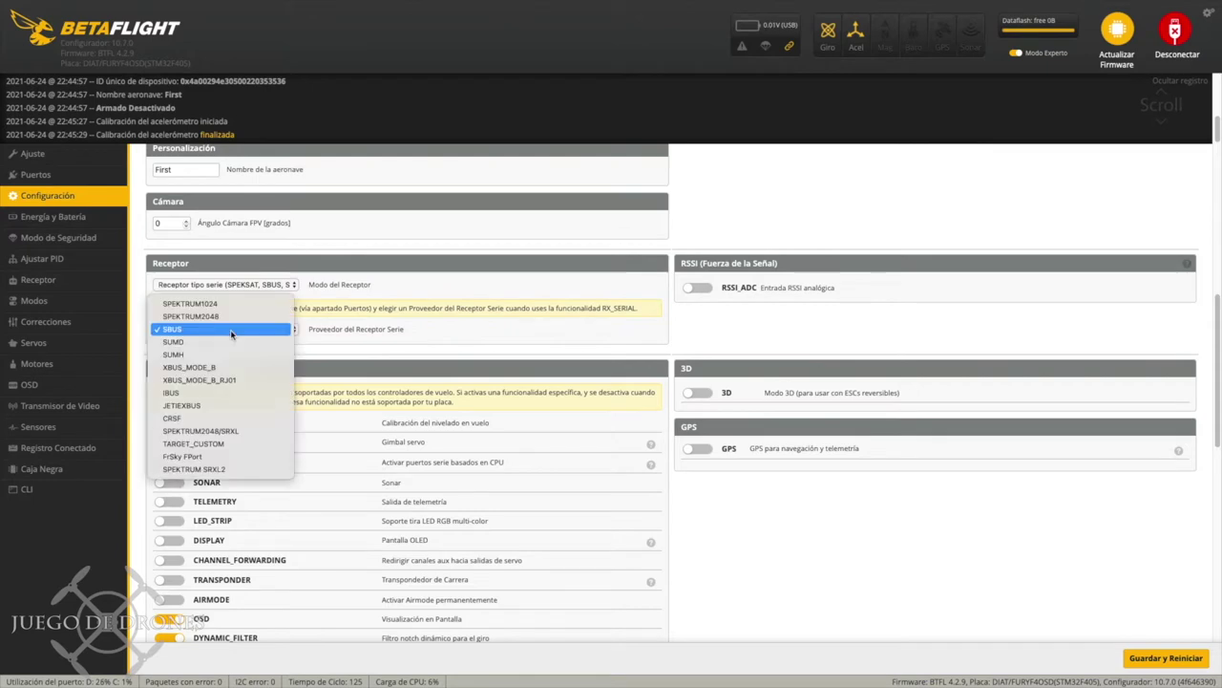
click(227, 392)
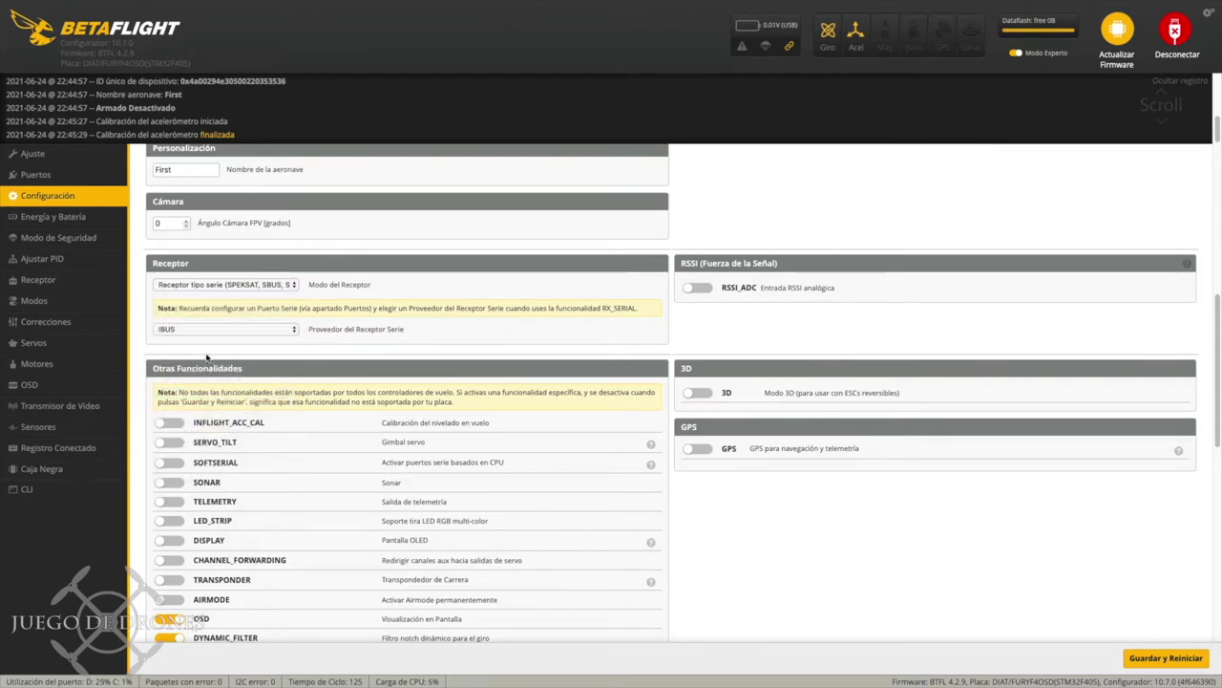
Review the other features and disable RX_SET in the Dshot beacon configuration.
scroll(326, 349, down, 5)
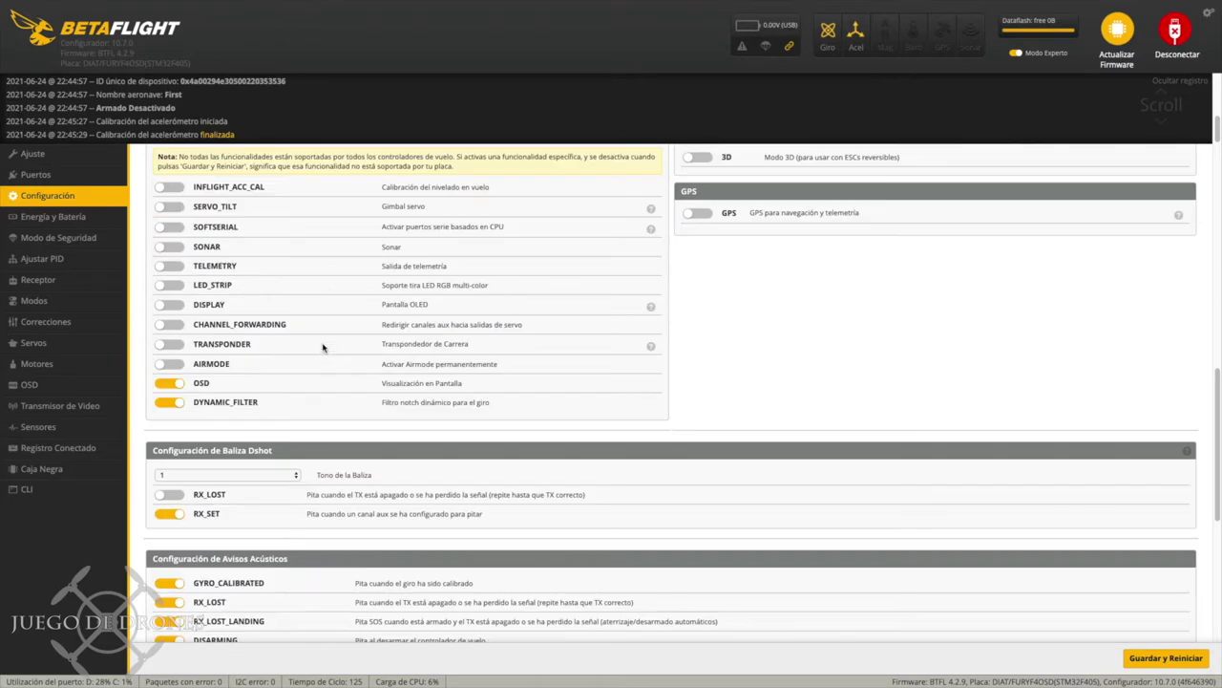
scroll(317, 348, up, 1)
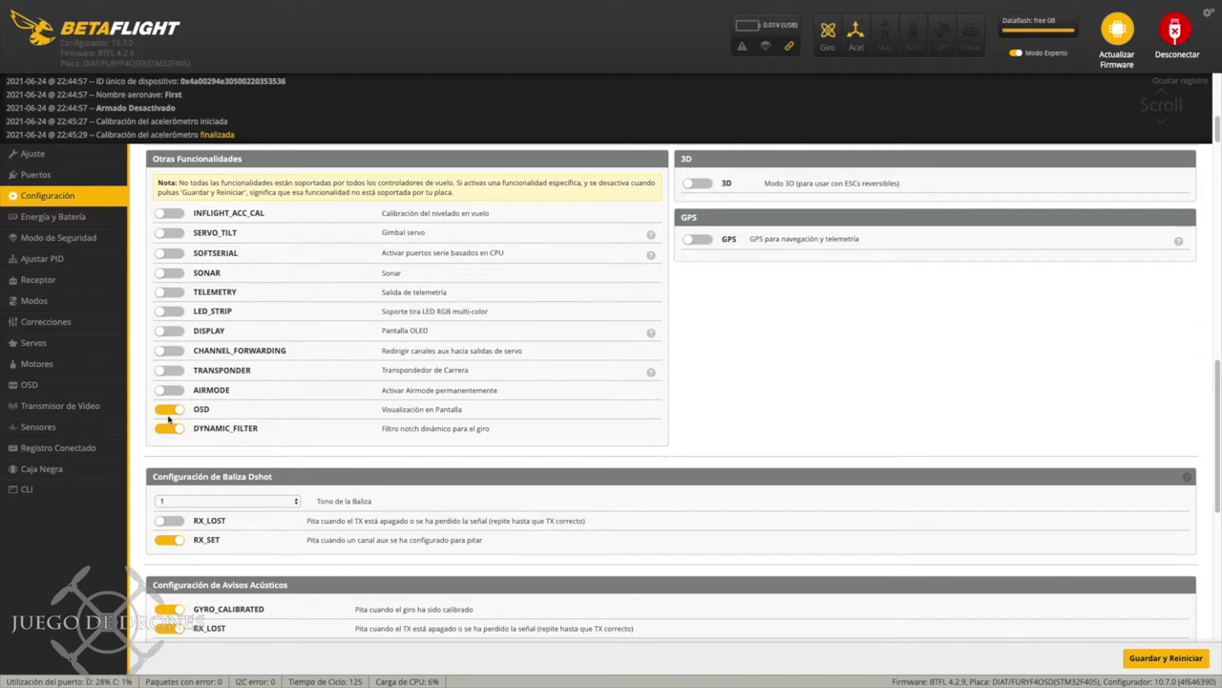
scroll(201, 431, down, 1)
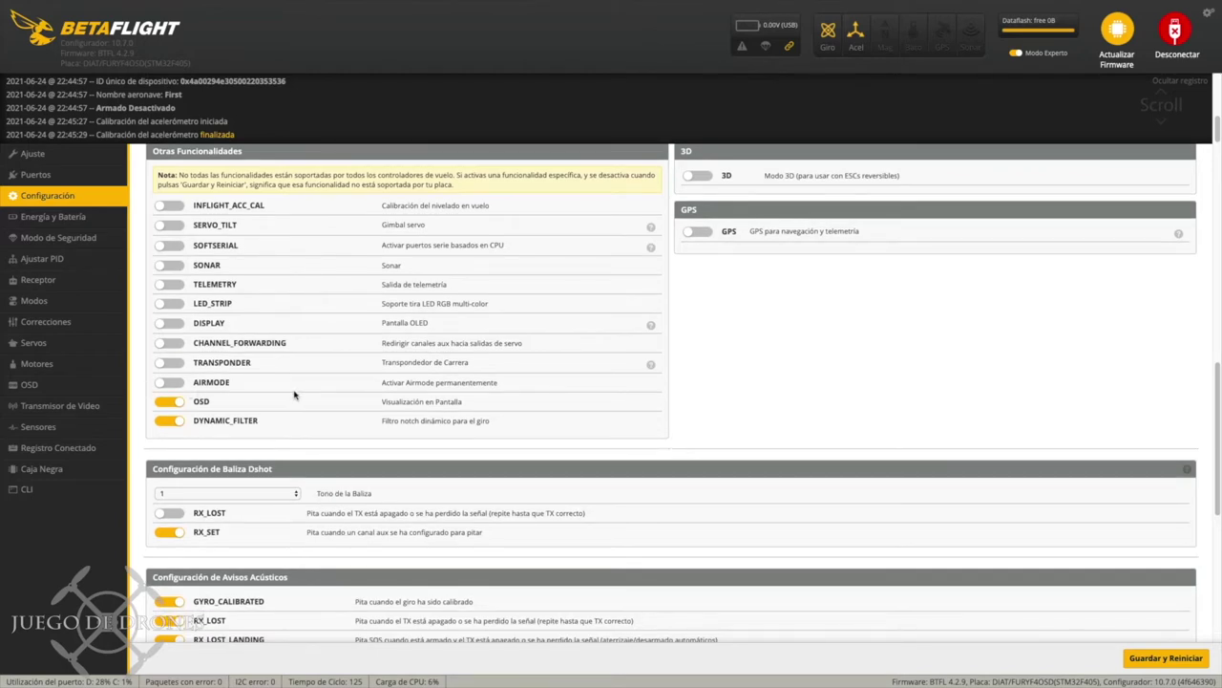
scroll(294, 394, down, 3)
scroll(294, 394, down, 1)
scroll(294, 394, down, 5)
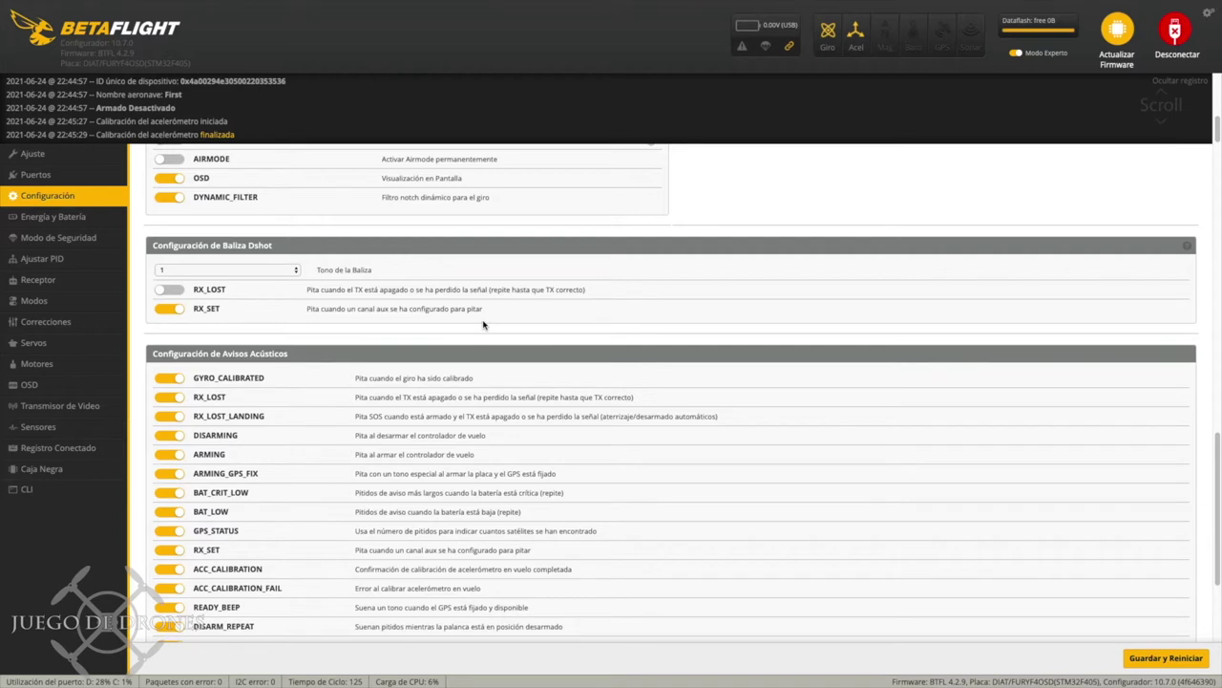
click(181, 315)
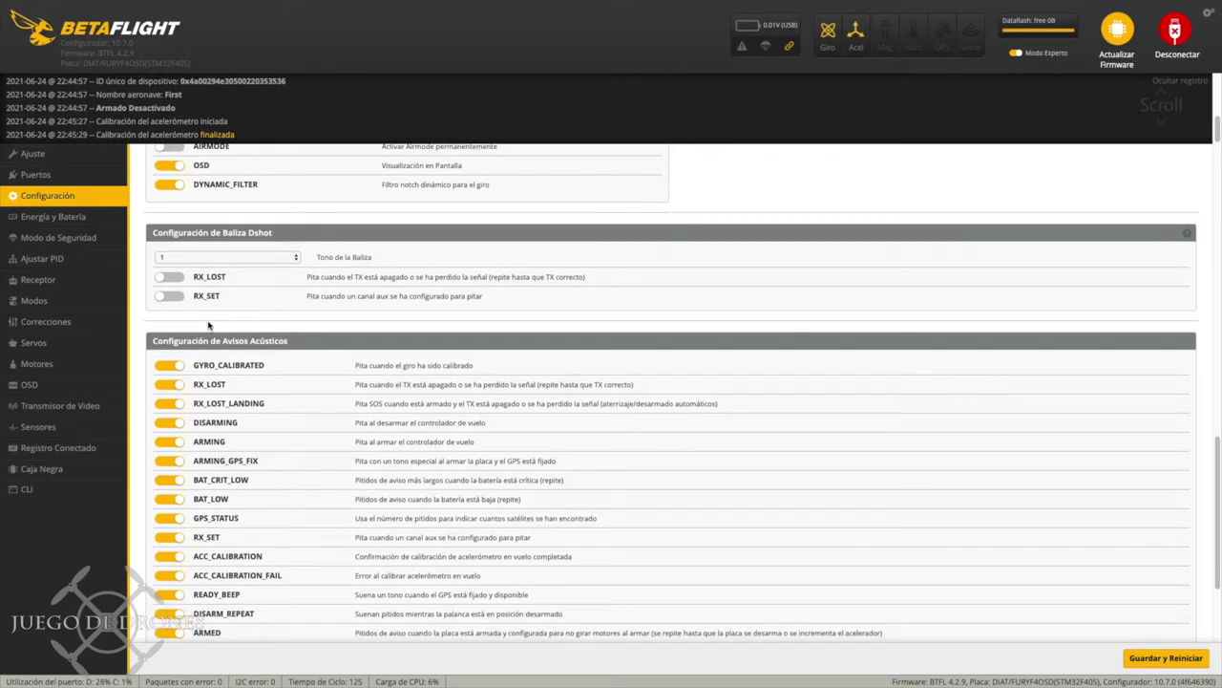
Check the acoustic warning options, then save the configuration and restart the flight controller.
scroll(208, 325, down, 1)
scroll(208, 322, down, 1)
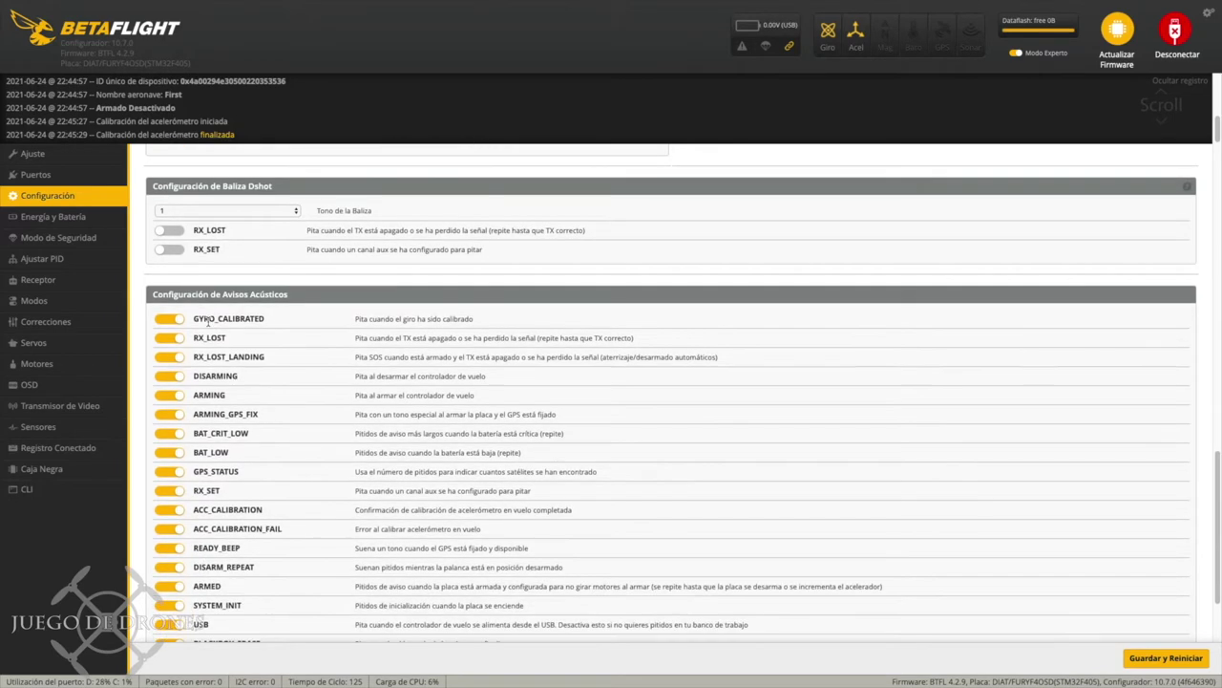
scroll(208, 322, down, 2)
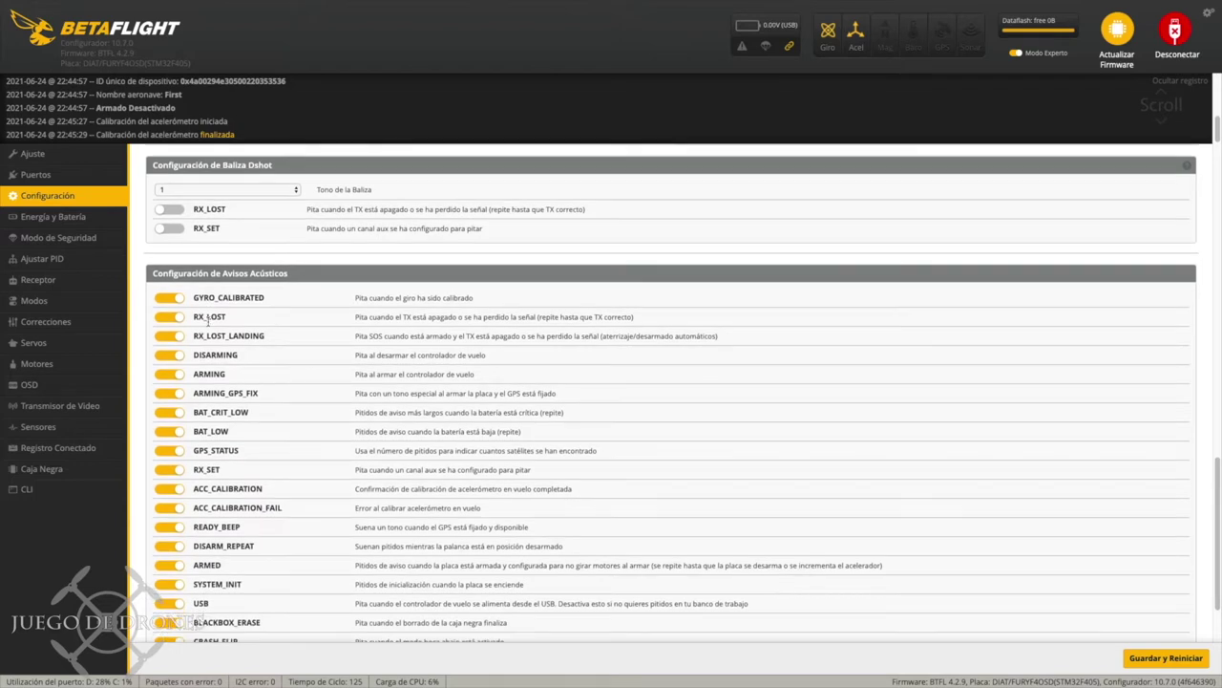
scroll(208, 322, down, 2)
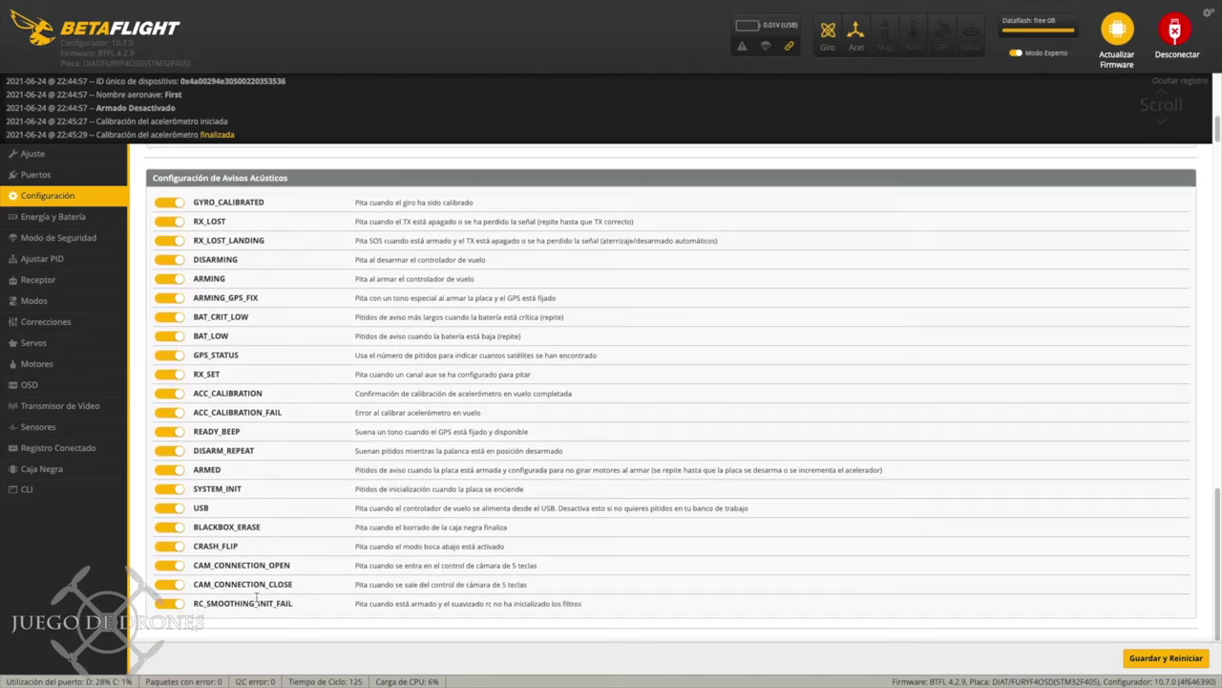
click(1167, 659)
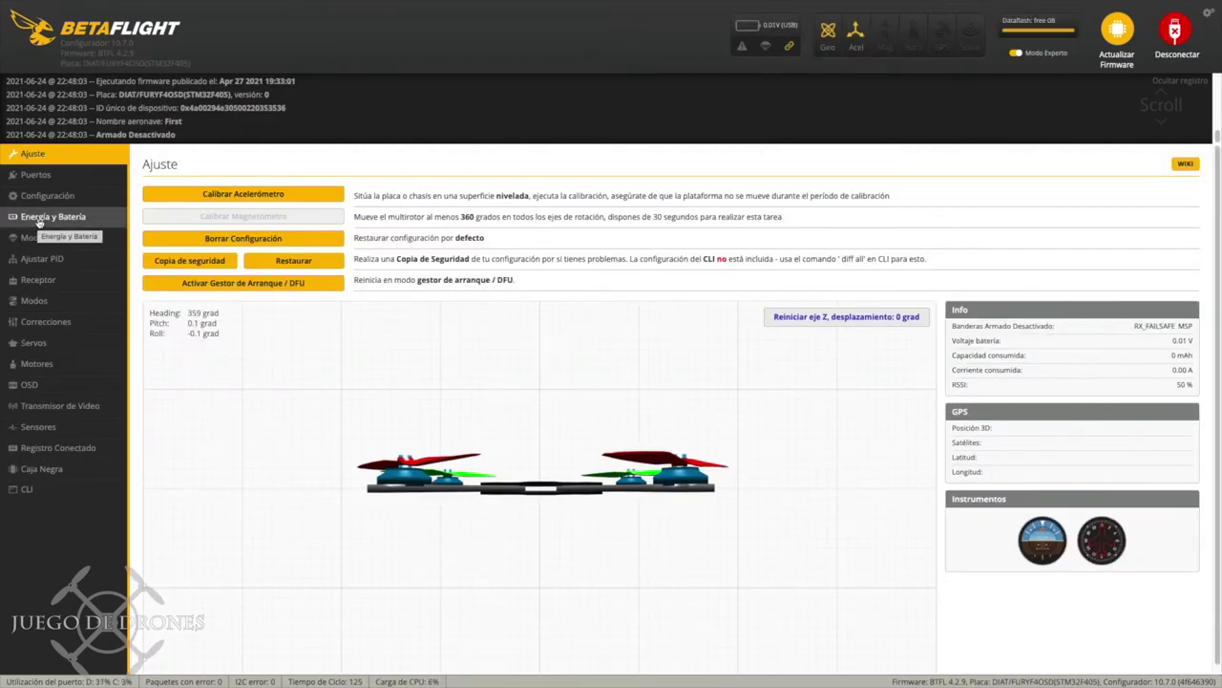
Examine the power and battery settings and the failsafe channel values and stage 2 procedure.
click(39, 222)
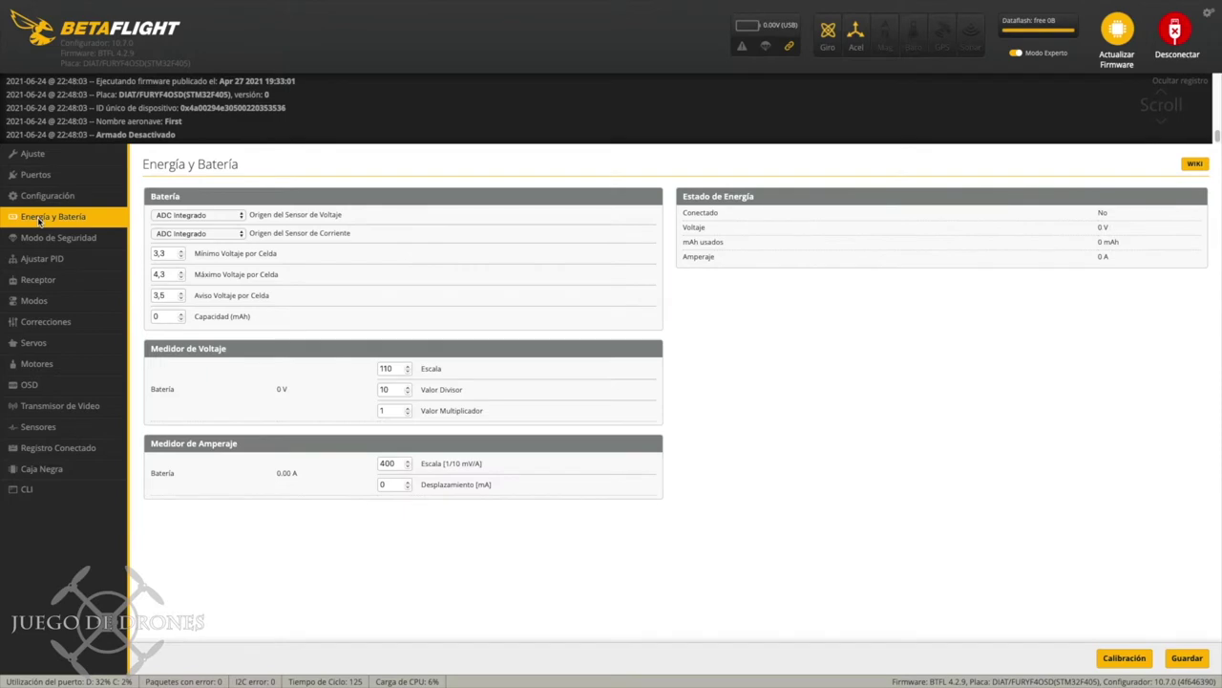
click(39, 238)
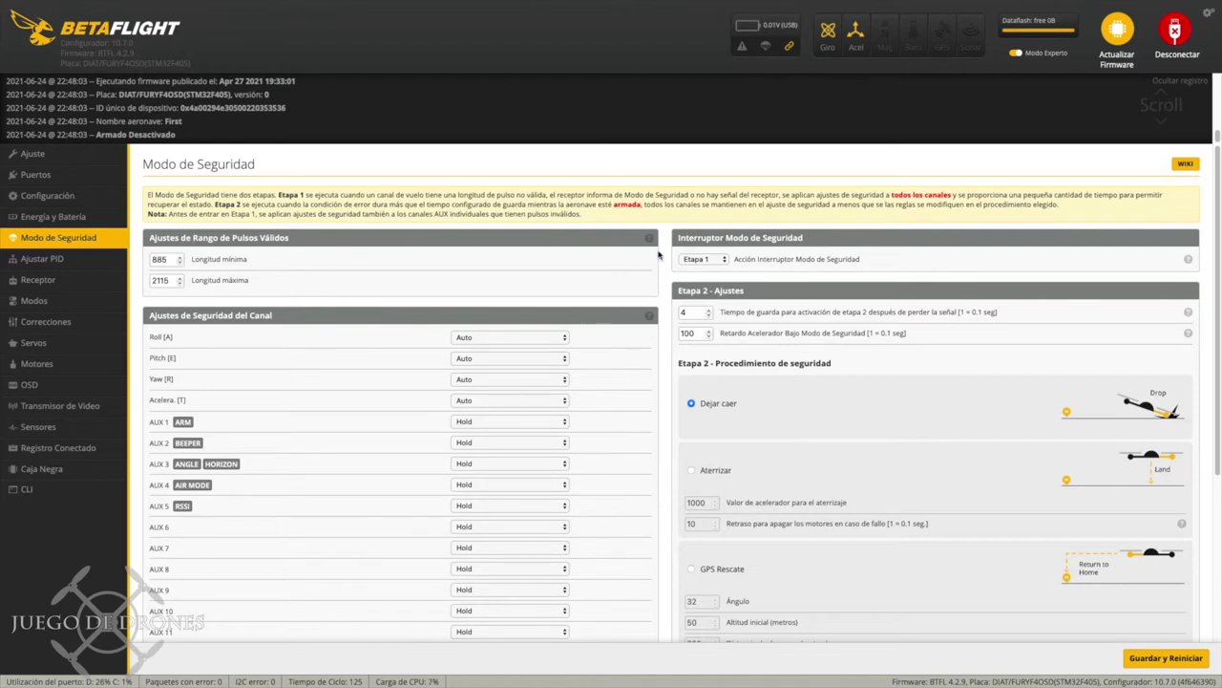
scroll(735, 293, down, 1)
scroll(735, 294, down, 1)
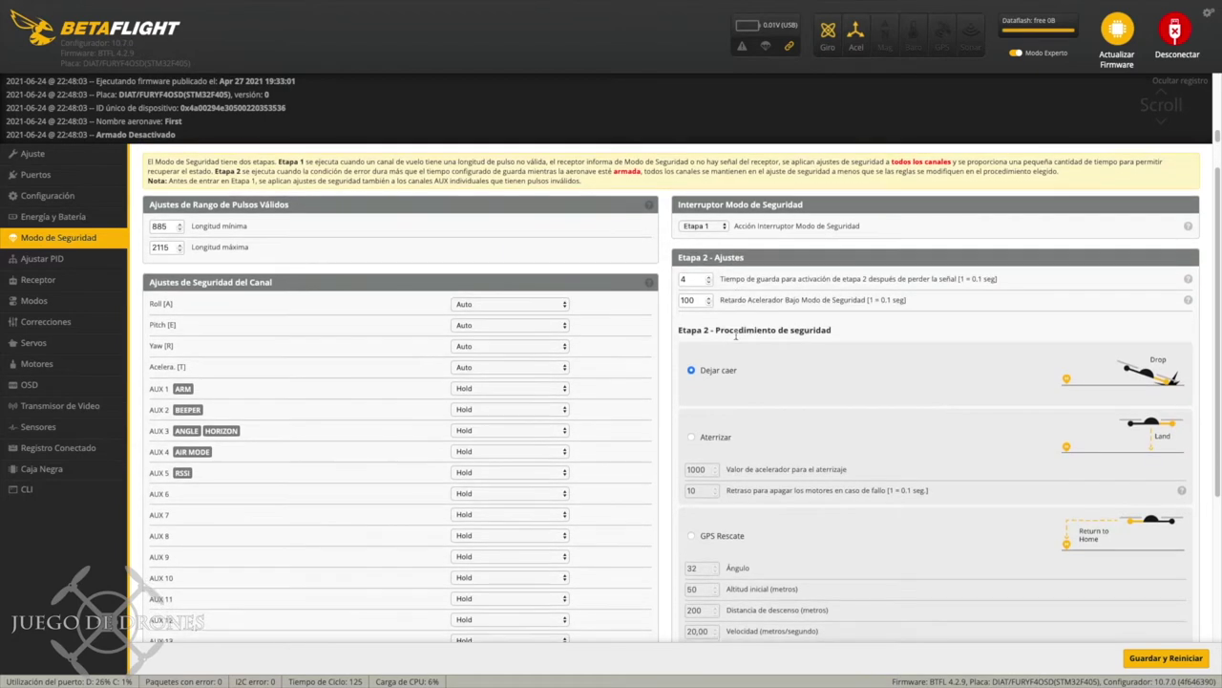
scroll(682, 353, down, 1)
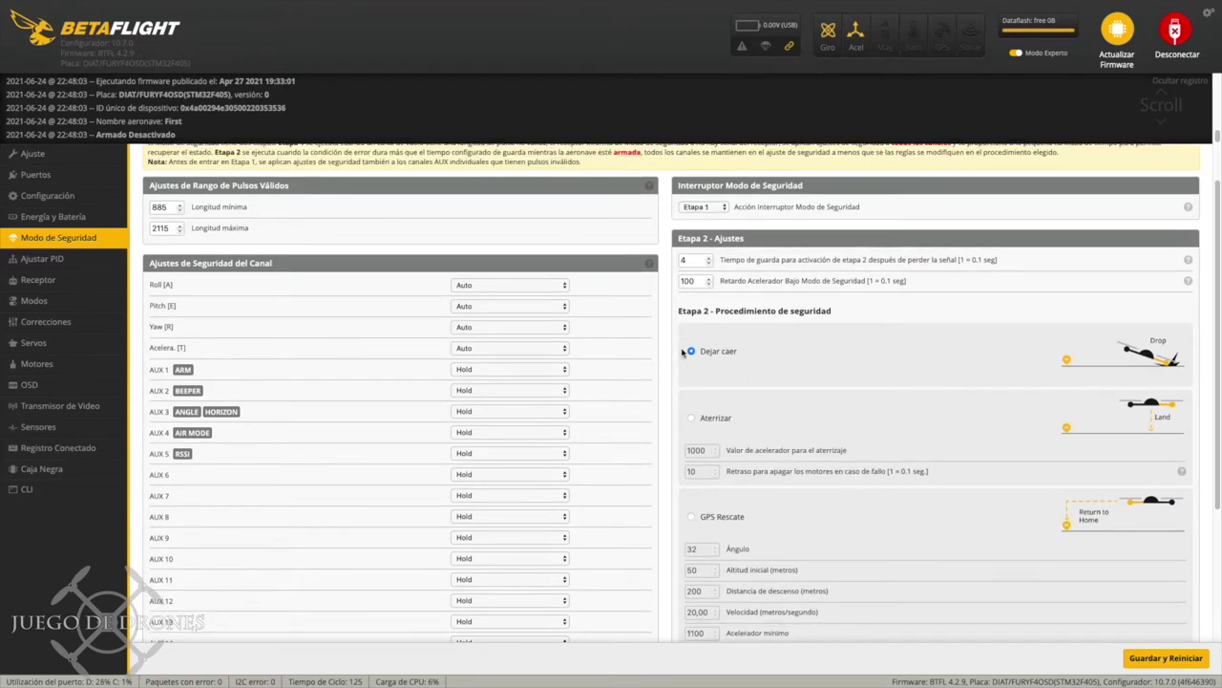
scroll(681, 353, down, 1)
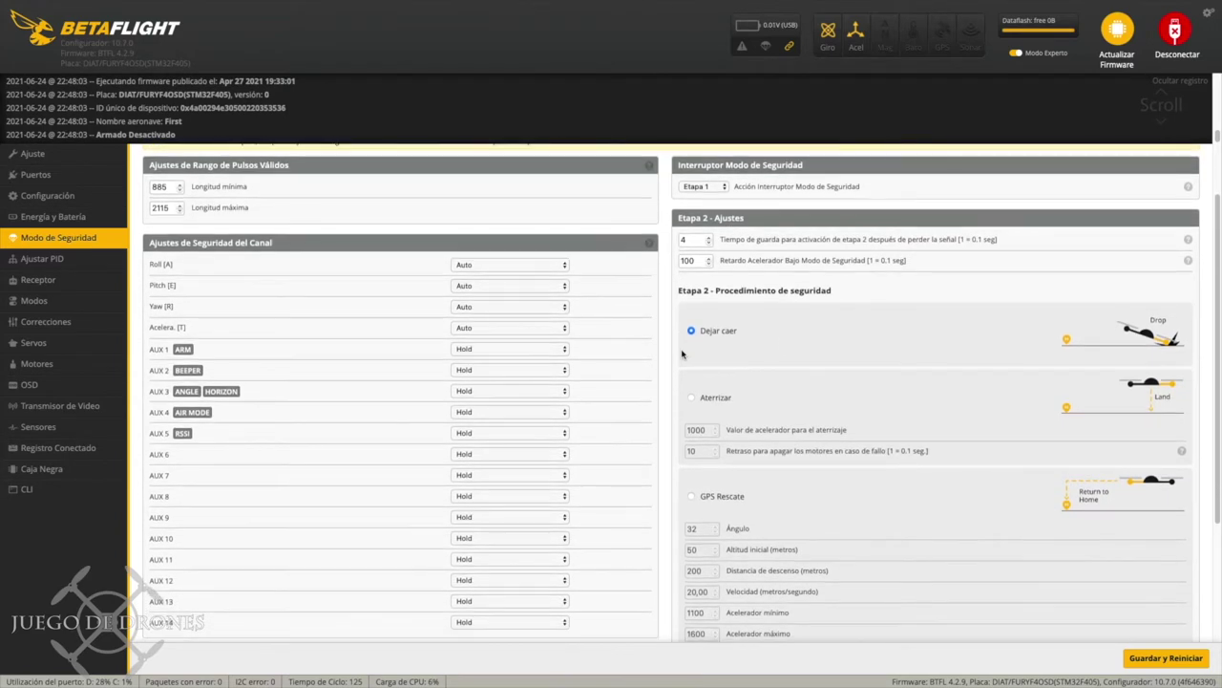
scroll(682, 353, down, 2)
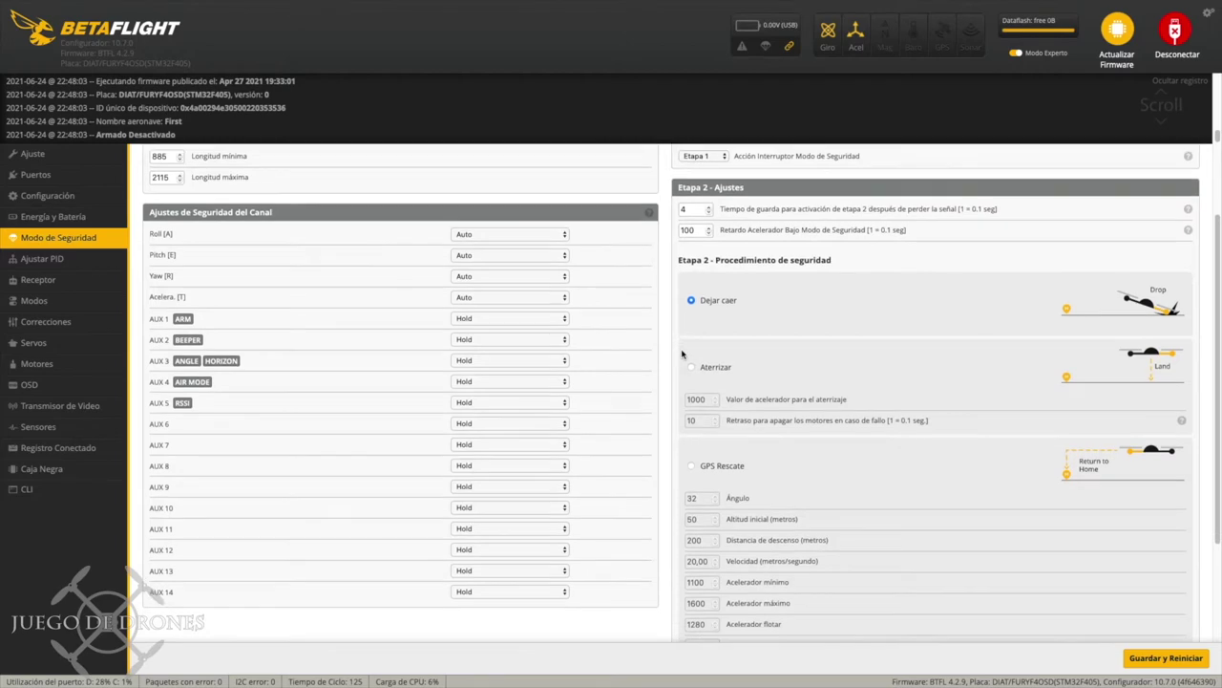
scroll(681, 353, down, 2)
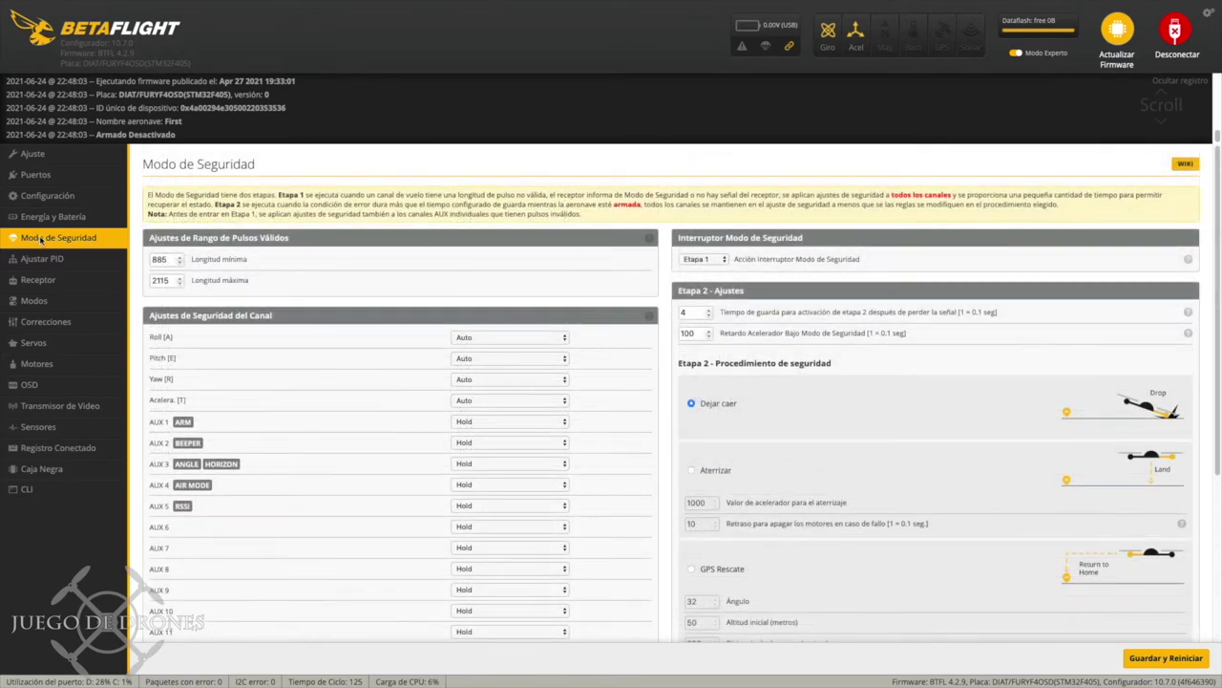
Look over the PID settings, and check the receiver's channel map, RSSI channel and RC smoothing options, keeping the default map and AUX 5.
click(39, 261)
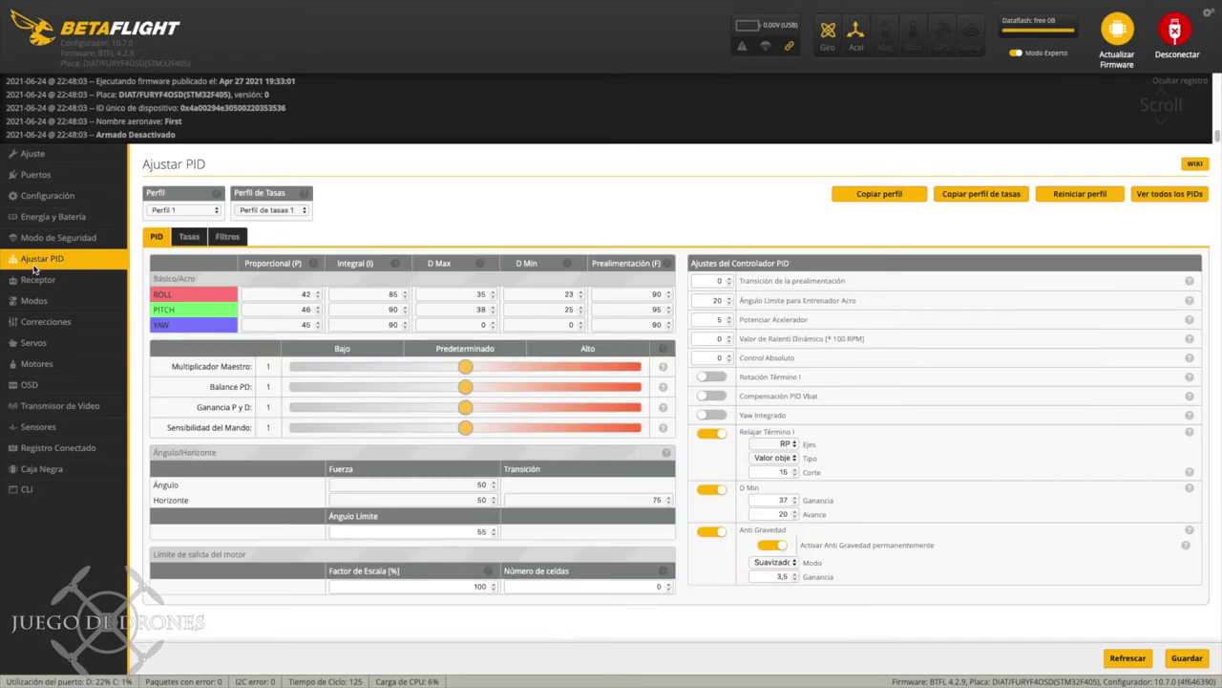
click(34, 278)
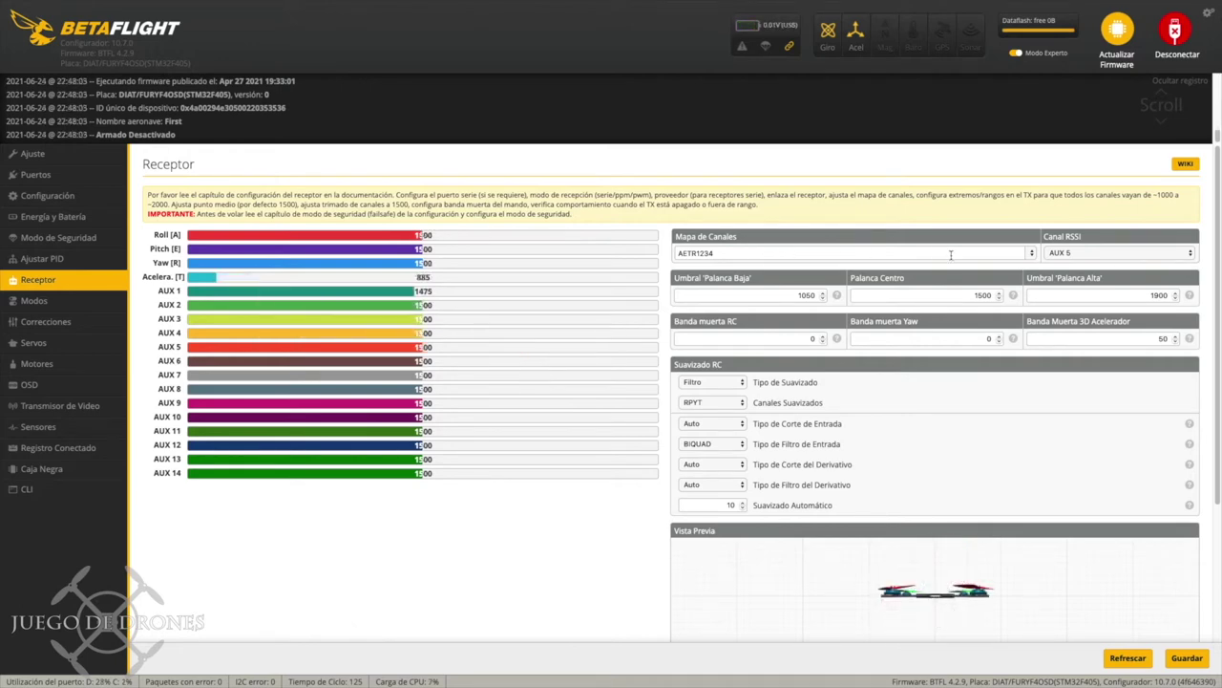
click(1033, 255)
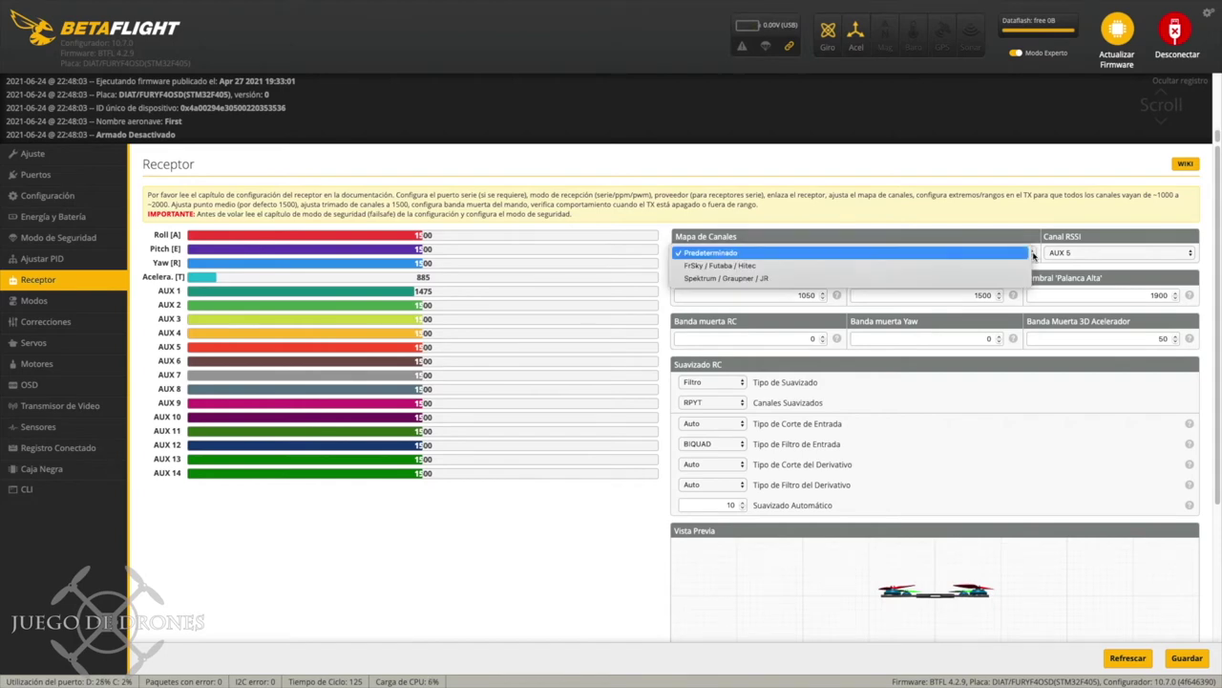
click(733, 252)
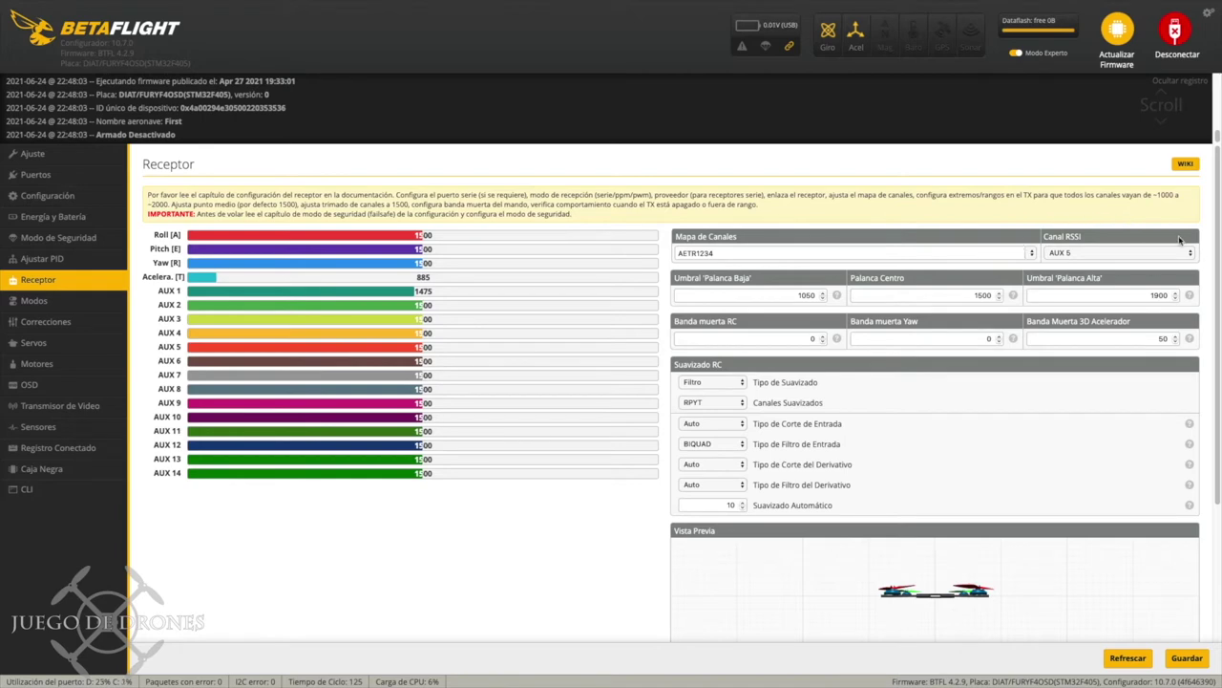
click(1081, 254)
click(1084, 252)
scroll(1091, 244, down, 5)
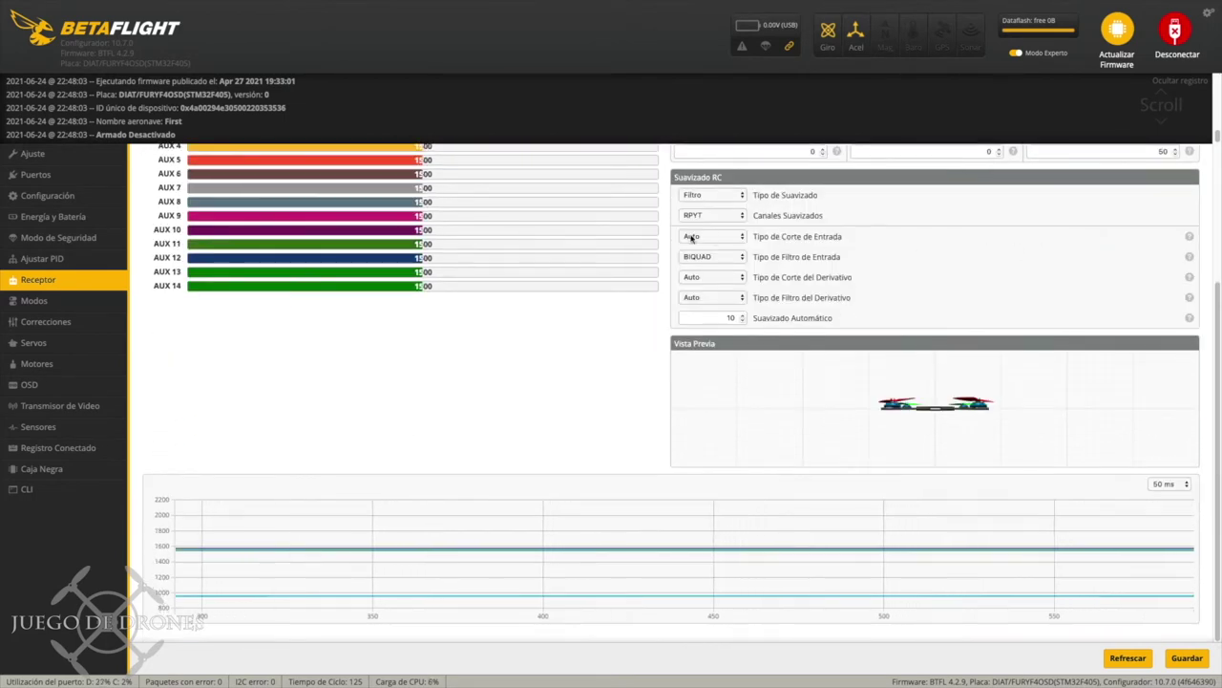
Check the channels assigned to the flight modes, keeping AUX 1 for ARM and AUX 3 for ANGLE.
click(46, 302)
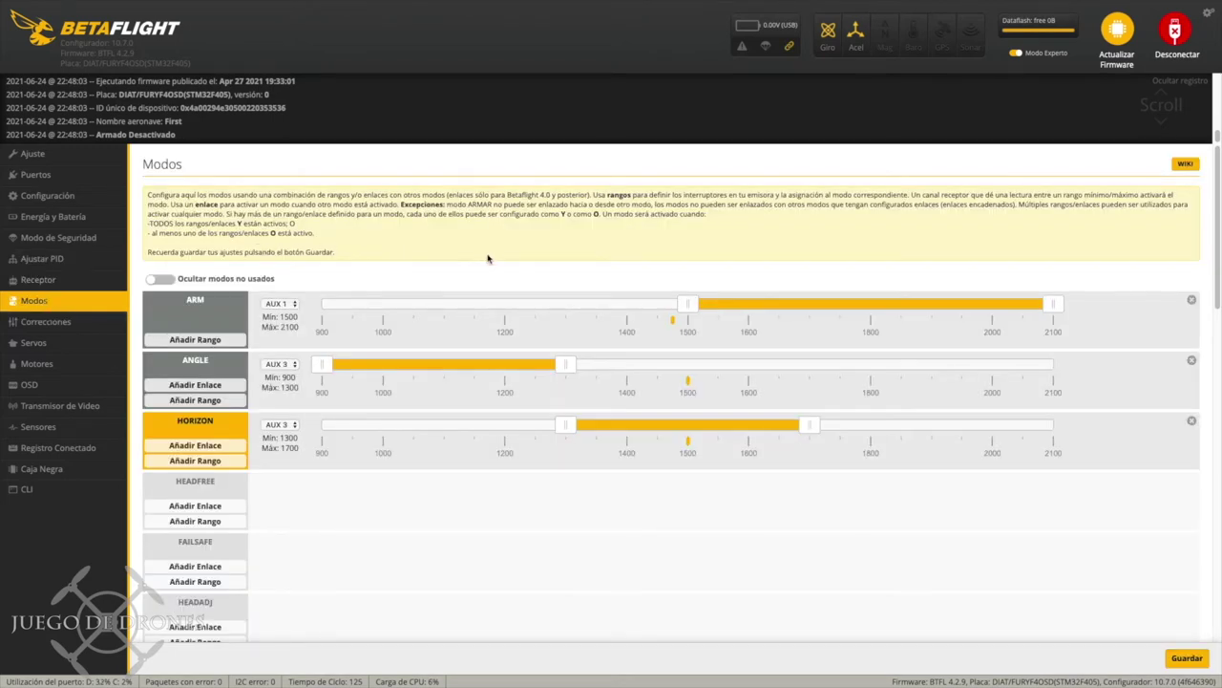
scroll(487, 258, down, 1)
scroll(467, 251, down, 1)
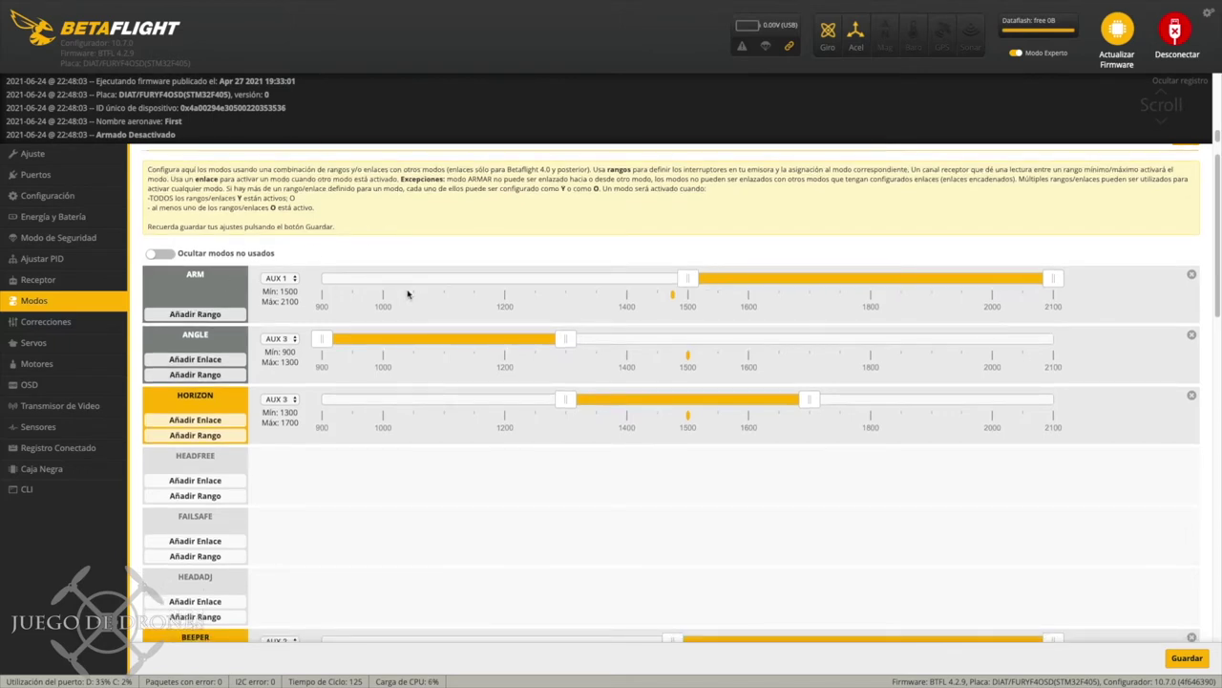
click(284, 280)
click(299, 290)
scroll(491, 307, down, 1)
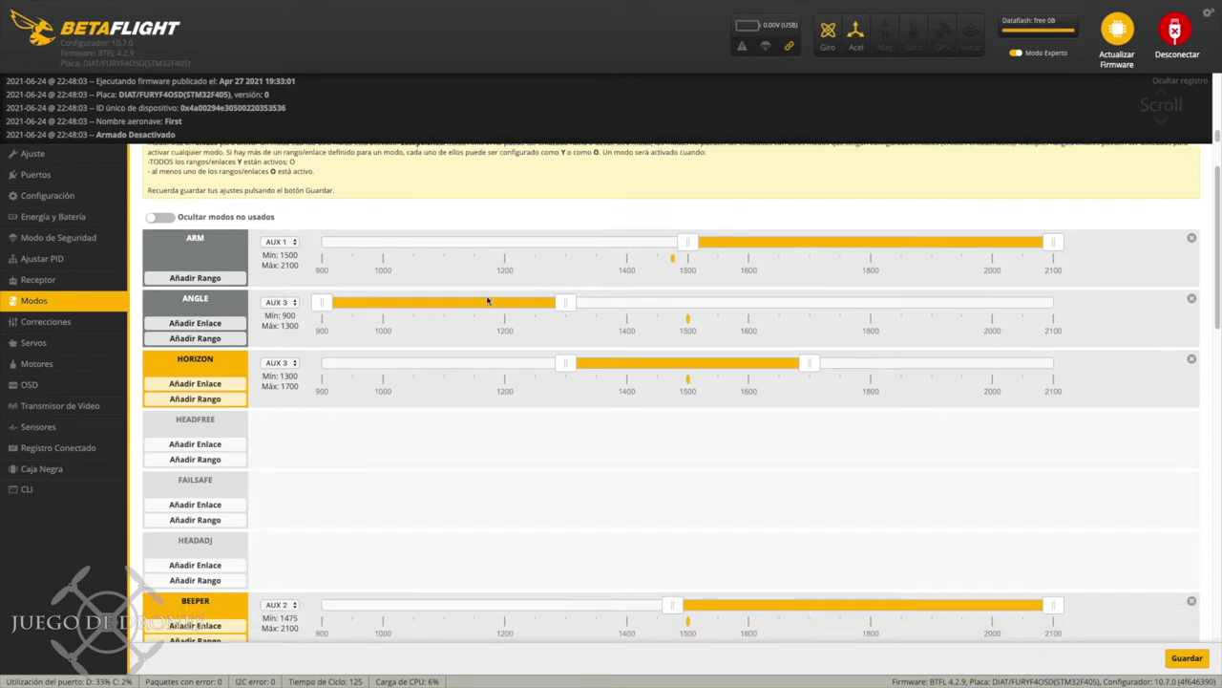
click(276, 302)
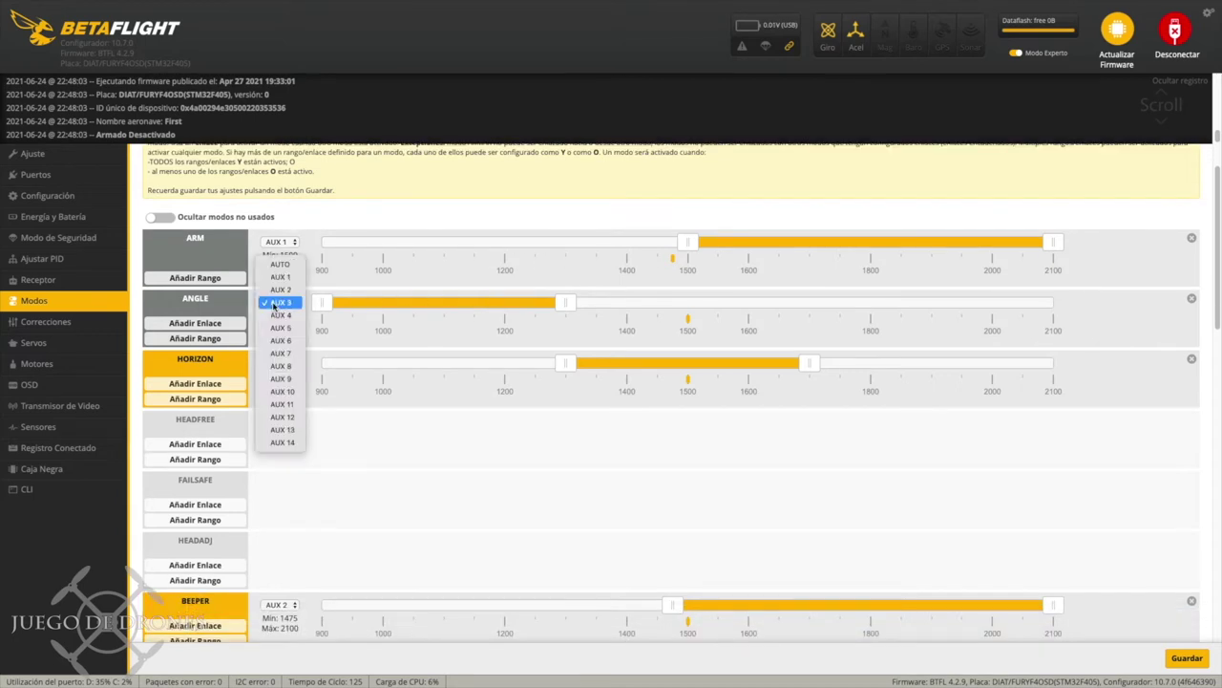
click(276, 303)
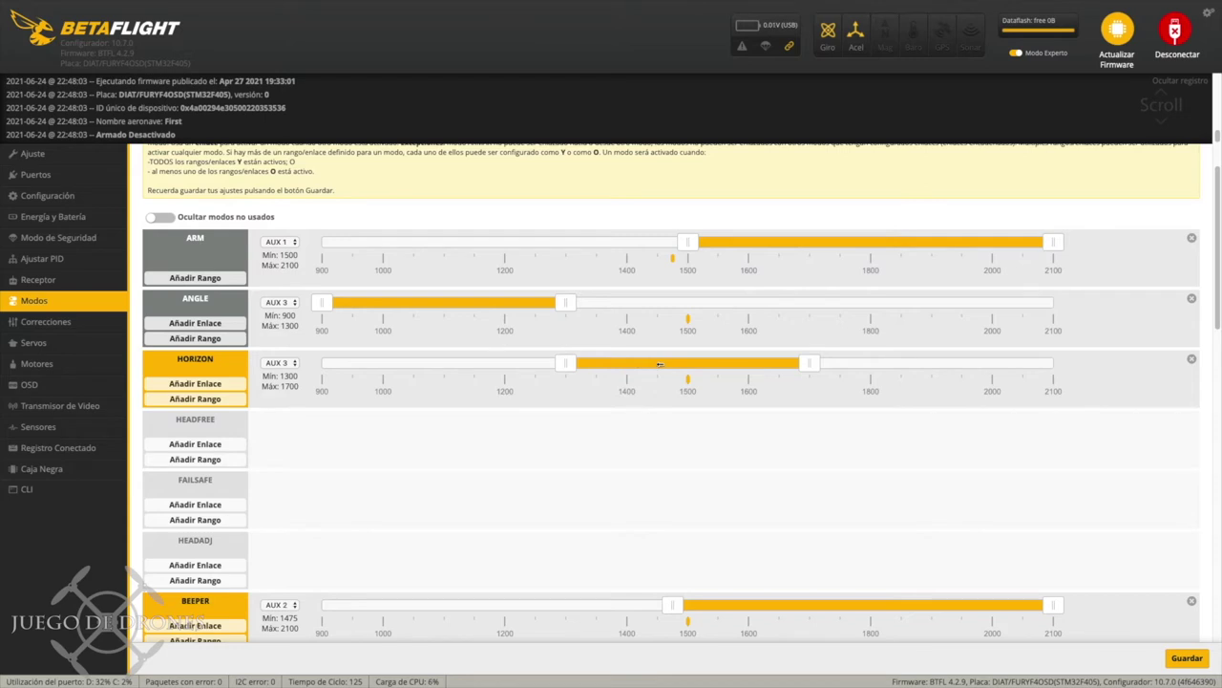
Review the channel ranges of the HORIZON, BEEPER and AIR MODE entries in the modes list.
scroll(661, 365, down, 1)
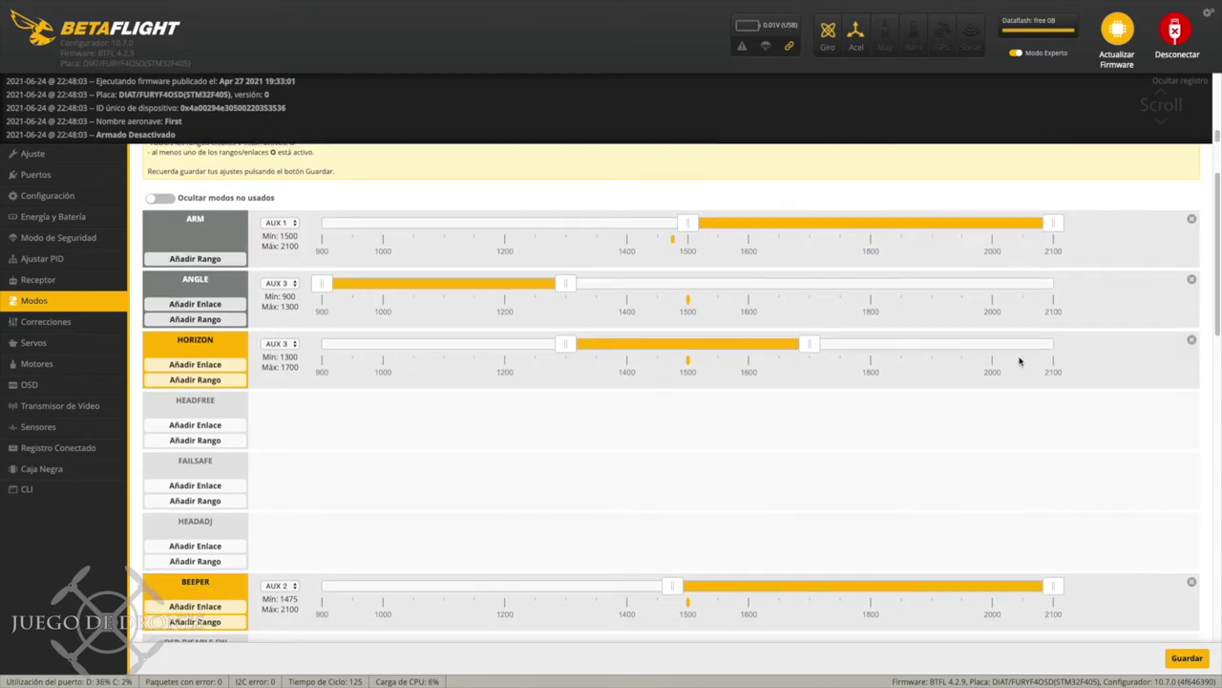
scroll(446, 398, down, 2)
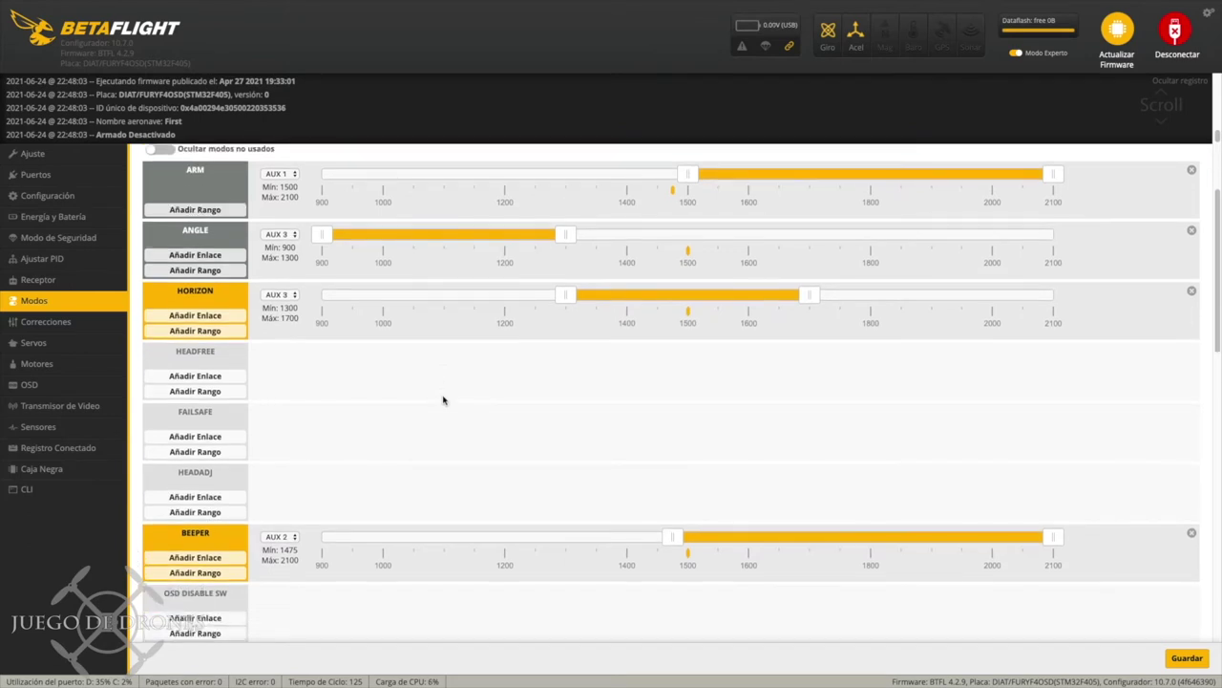
scroll(443, 400, down, 3)
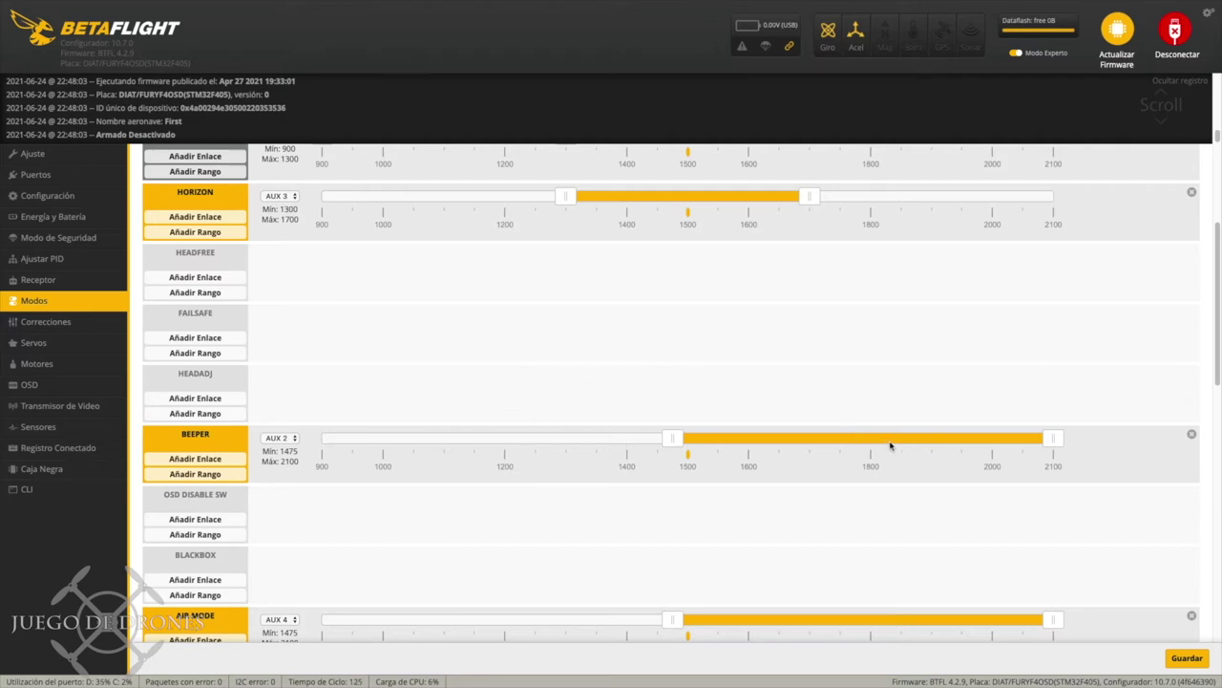
scroll(890, 446, down, 1)
scroll(888, 443, down, 4)
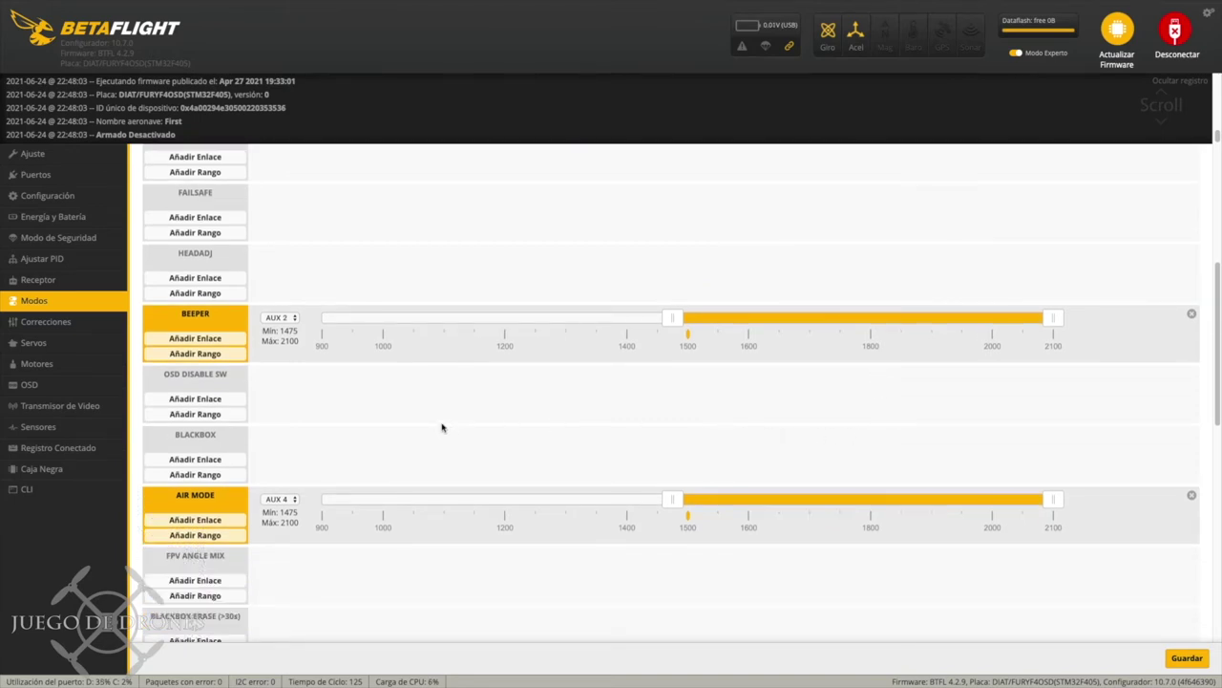
scroll(435, 436, down, 5)
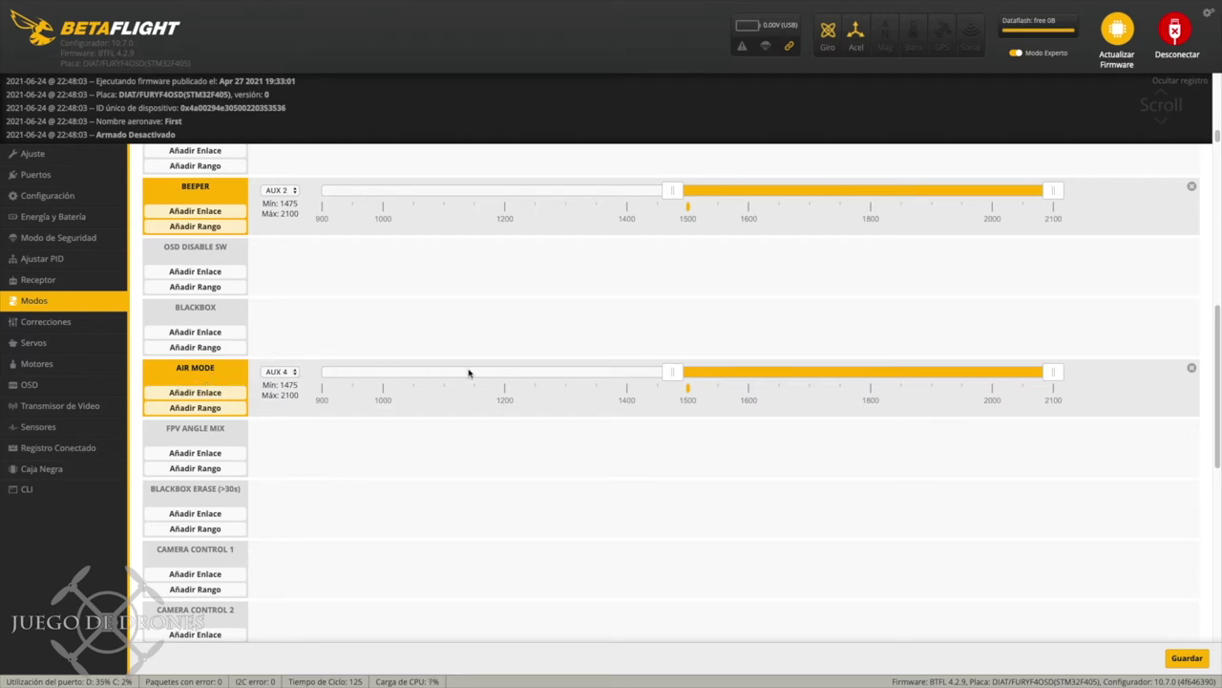
scroll(800, 365, down, 2)
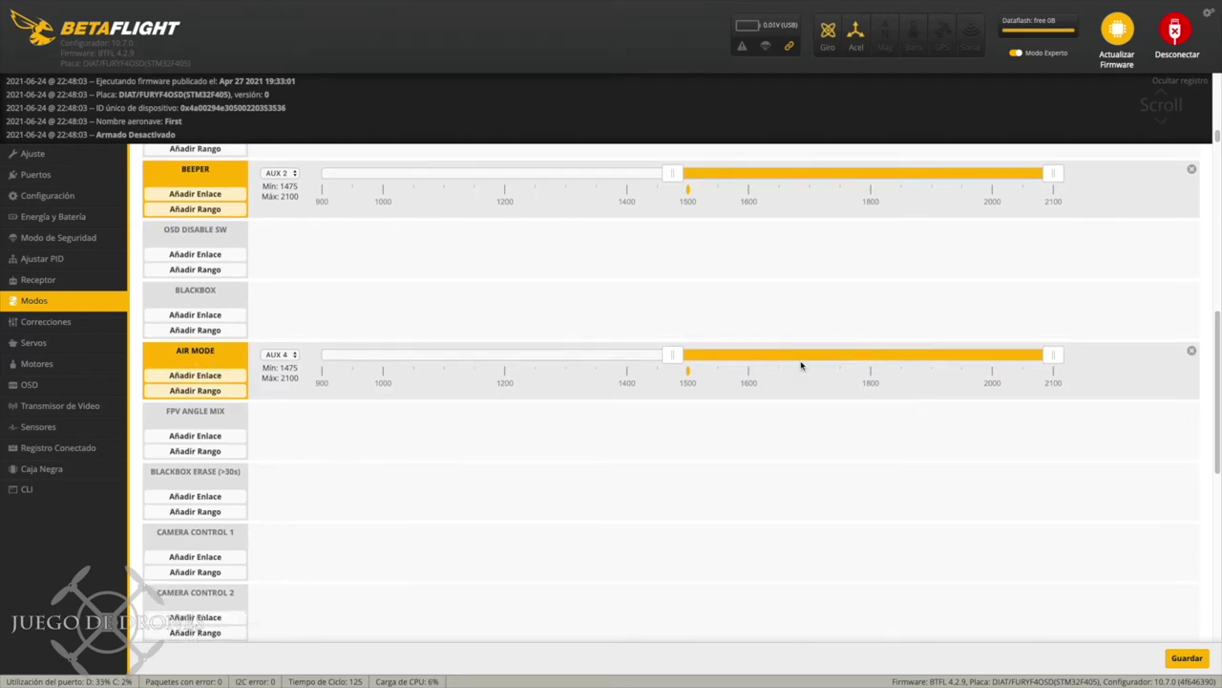
scroll(353, 390, up, 10)
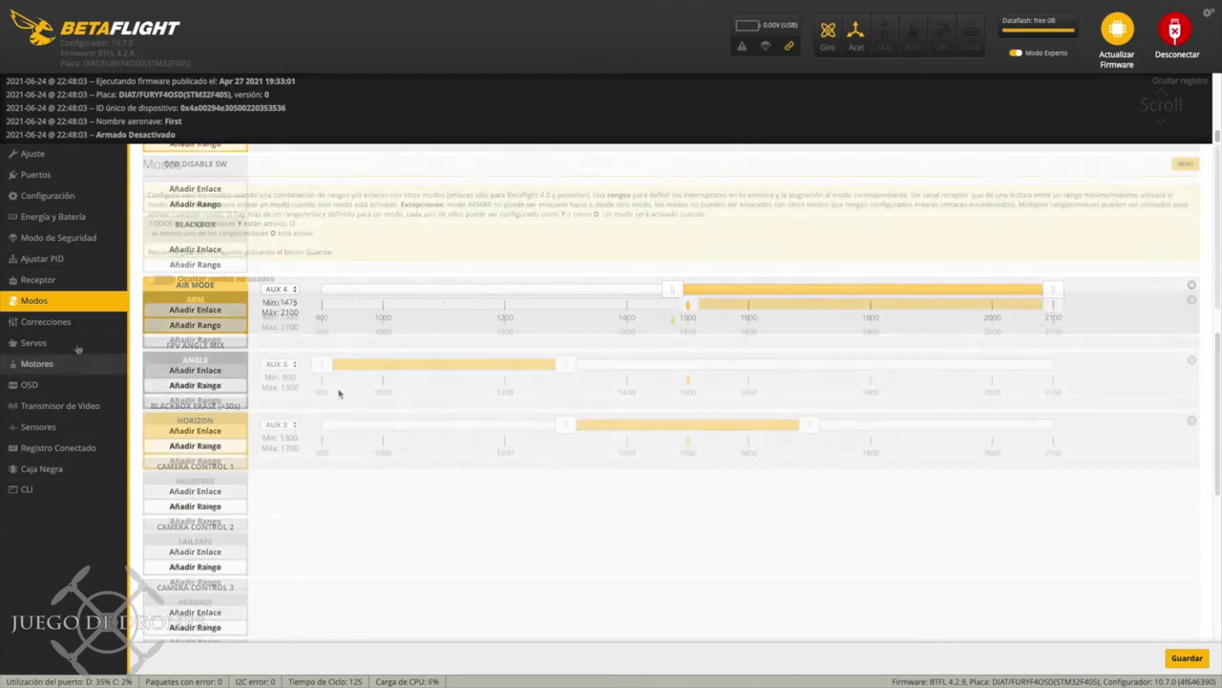
Pass through the adjustments and servos pages and enable motor test mode on the motors page by accepting the risks.
click(26, 325)
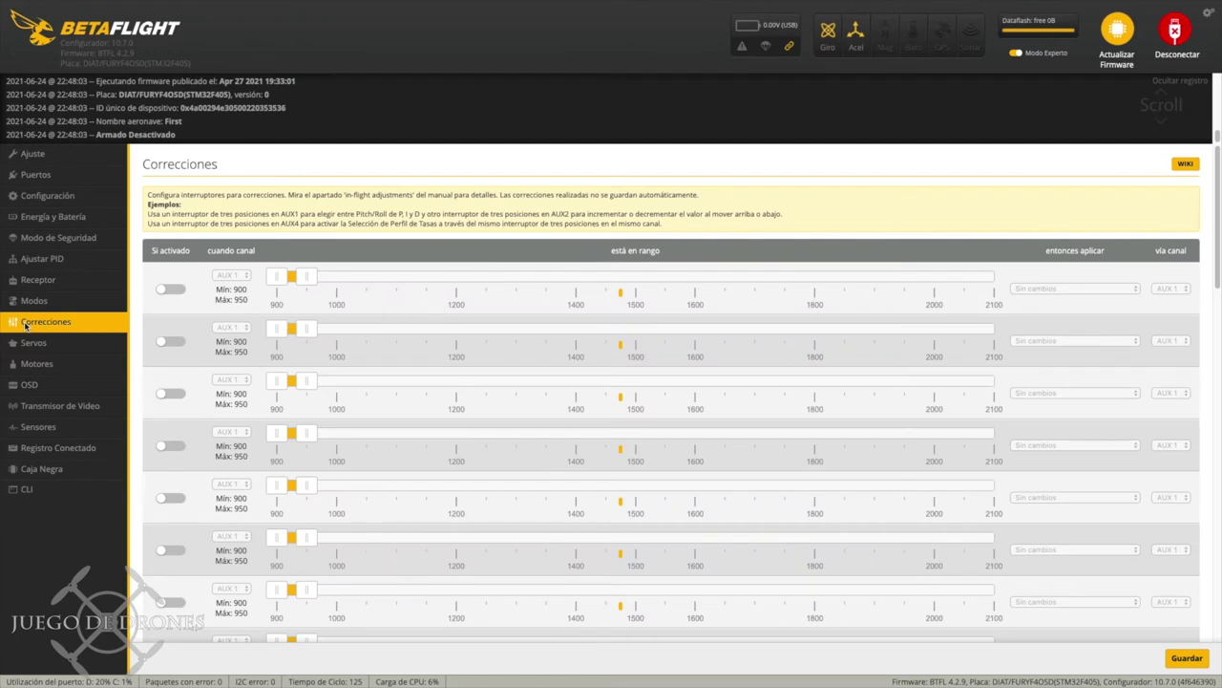
click(32, 344)
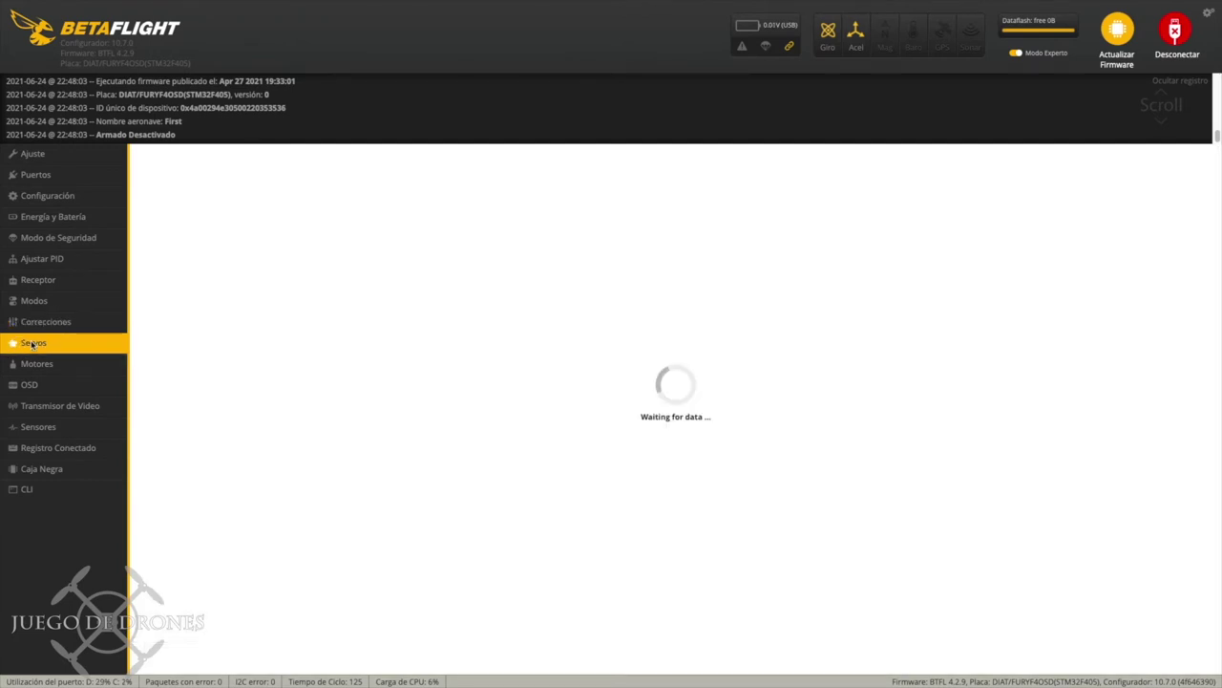
click(35, 362)
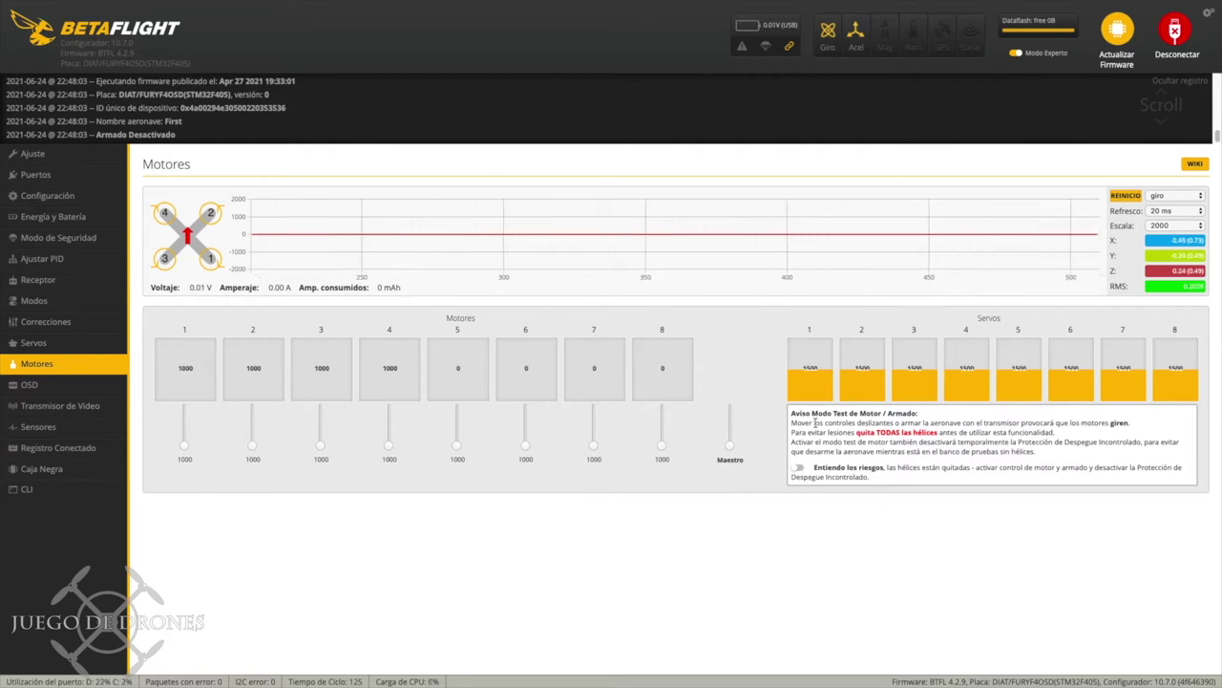
click(797, 468)
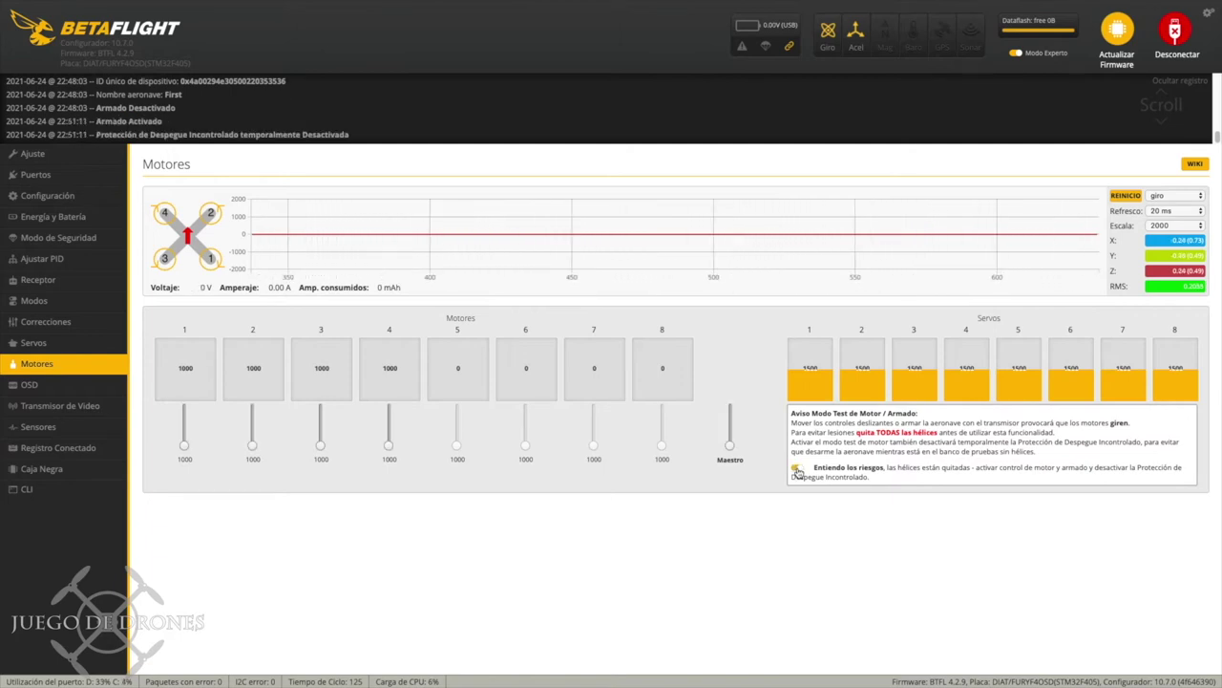
Test motors 1 to 4 one at a time, raising each slightly and returning it to 1000.
click(183, 443)
drag(183, 445, 183, 453)
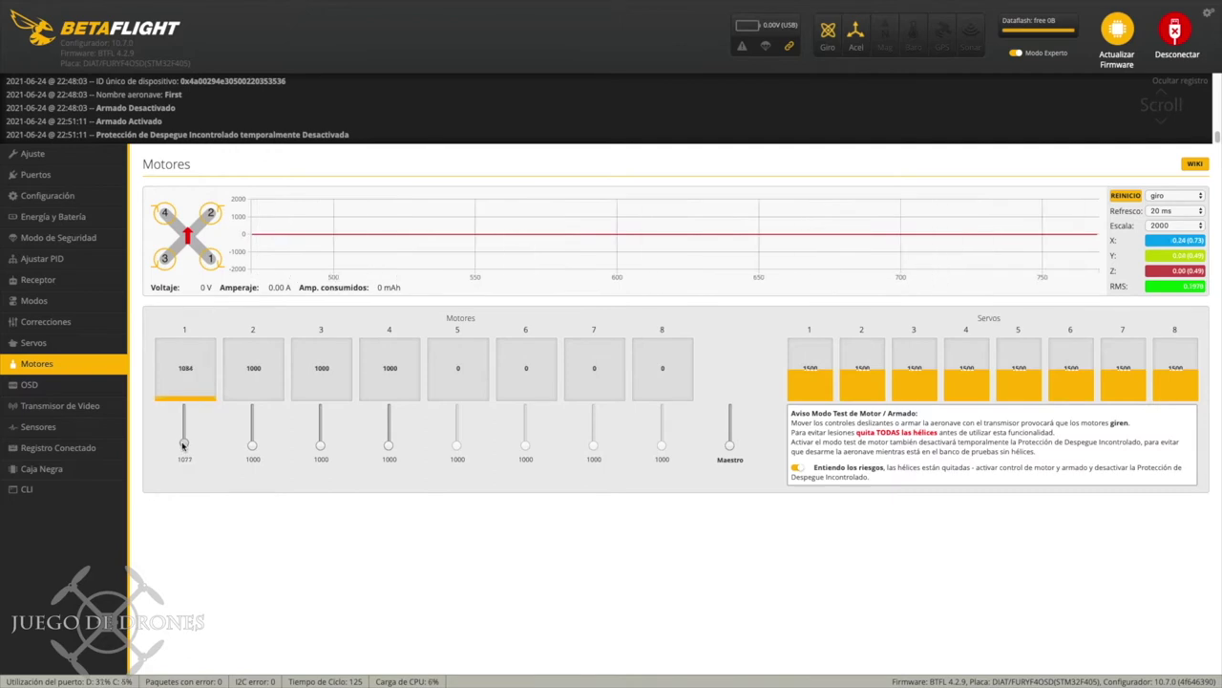
click(252, 444)
drag(252, 444, 253, 454)
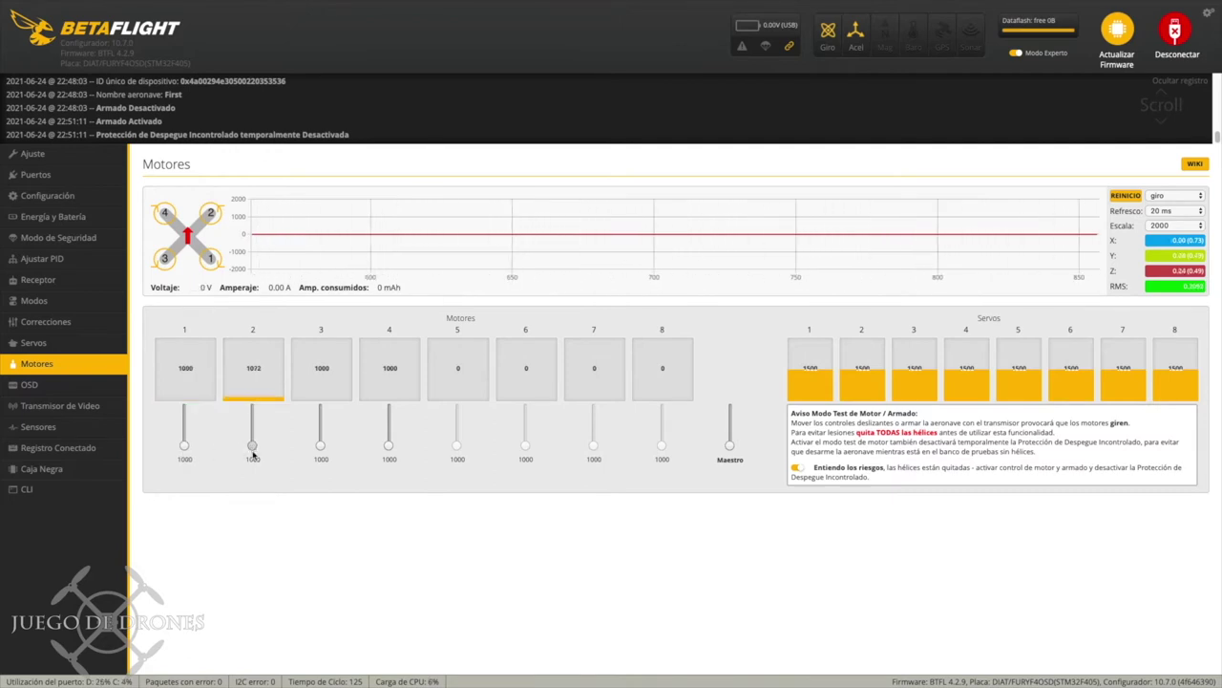
click(321, 444)
drag(320, 445, 322, 454)
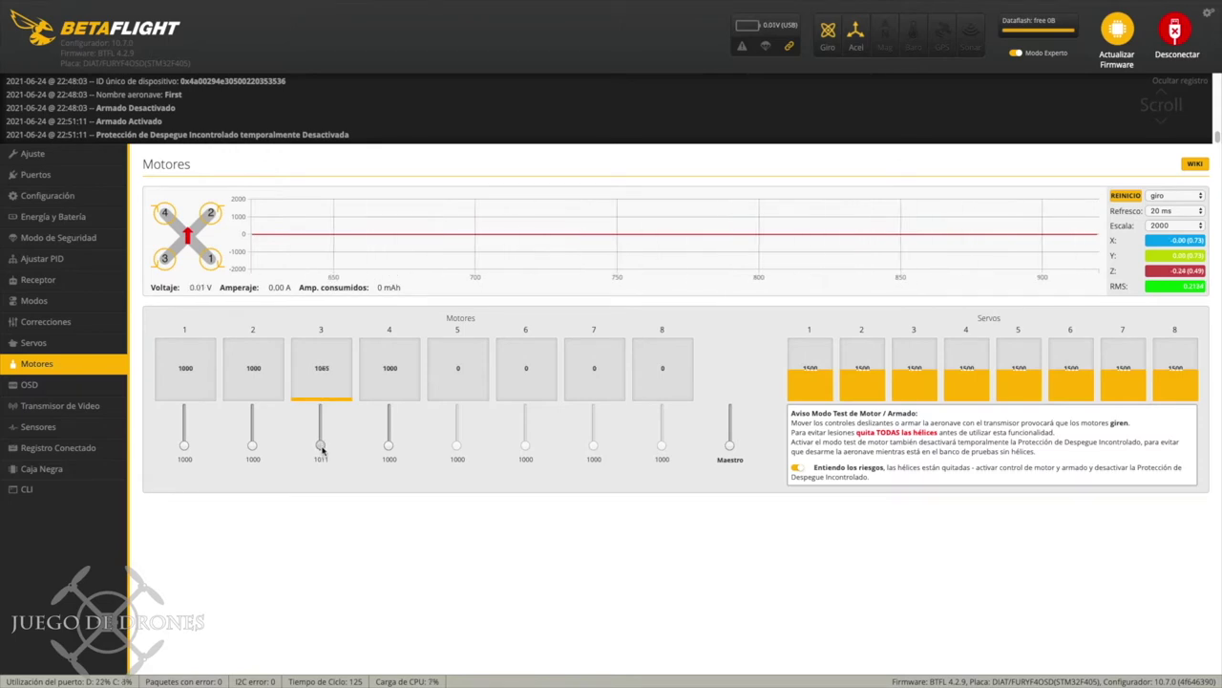
click(390, 445)
drag(389, 445, 389, 456)
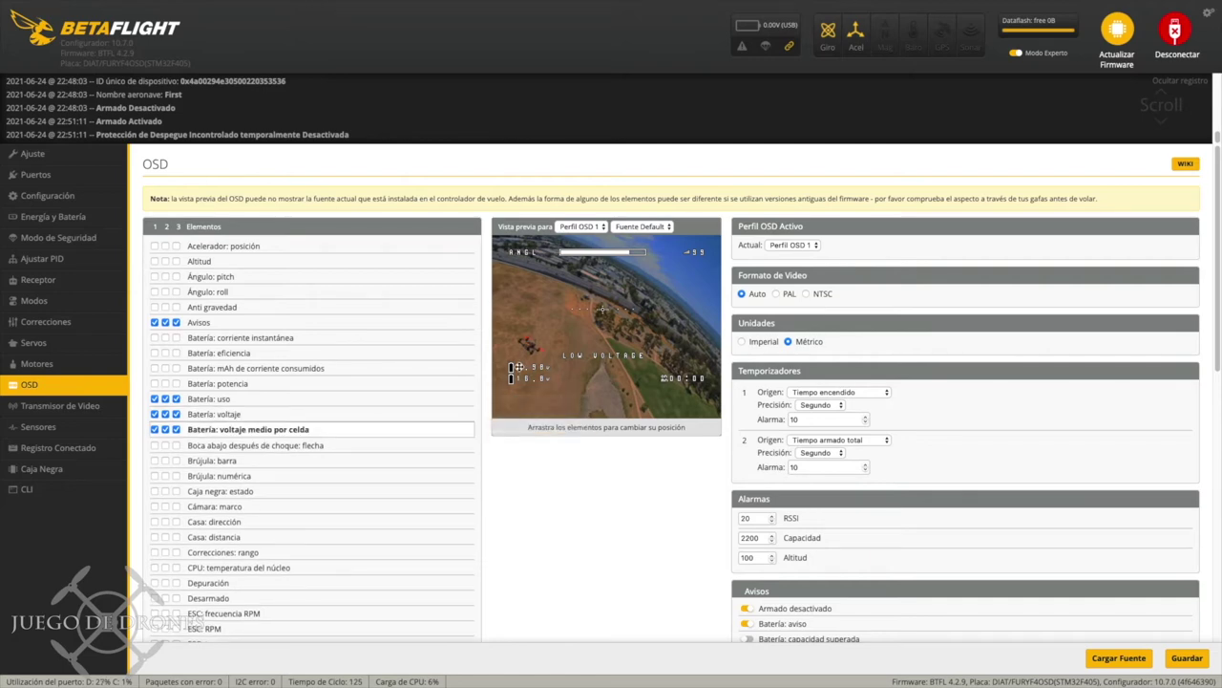
Examine the OSD elements, timers, alarms, warnings and post-flight statistics, and open the video transmitter settings.
scroll(358, 419, down, 2)
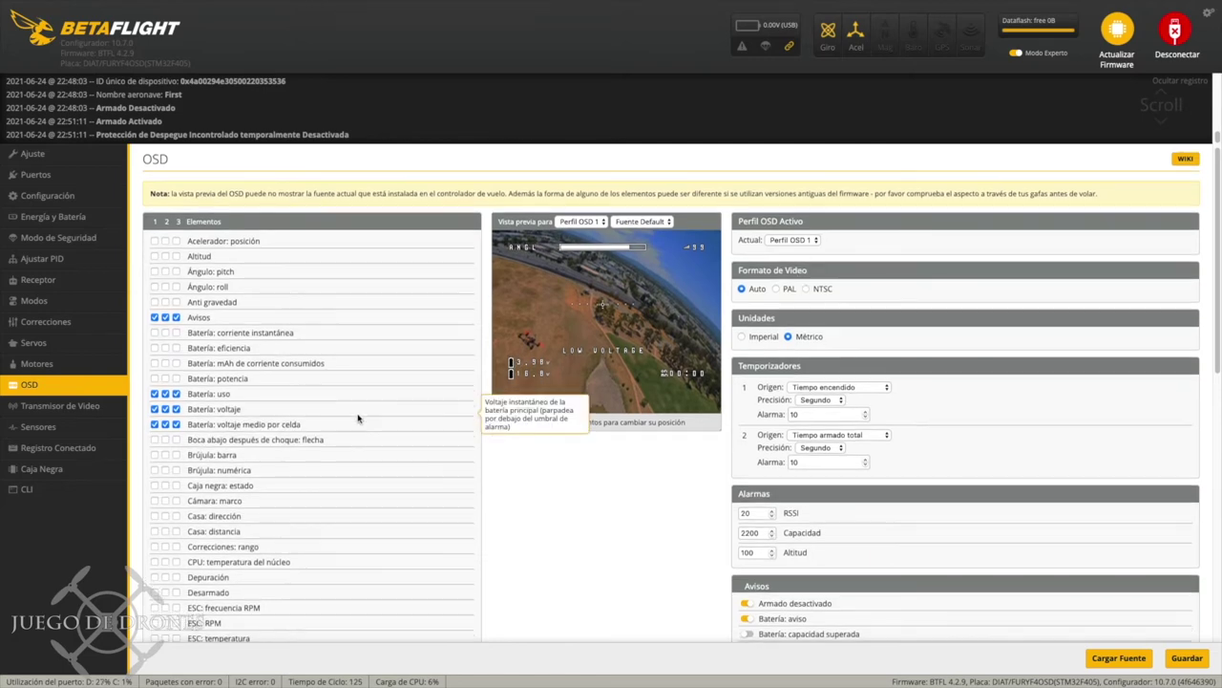
scroll(358, 418, down, 4)
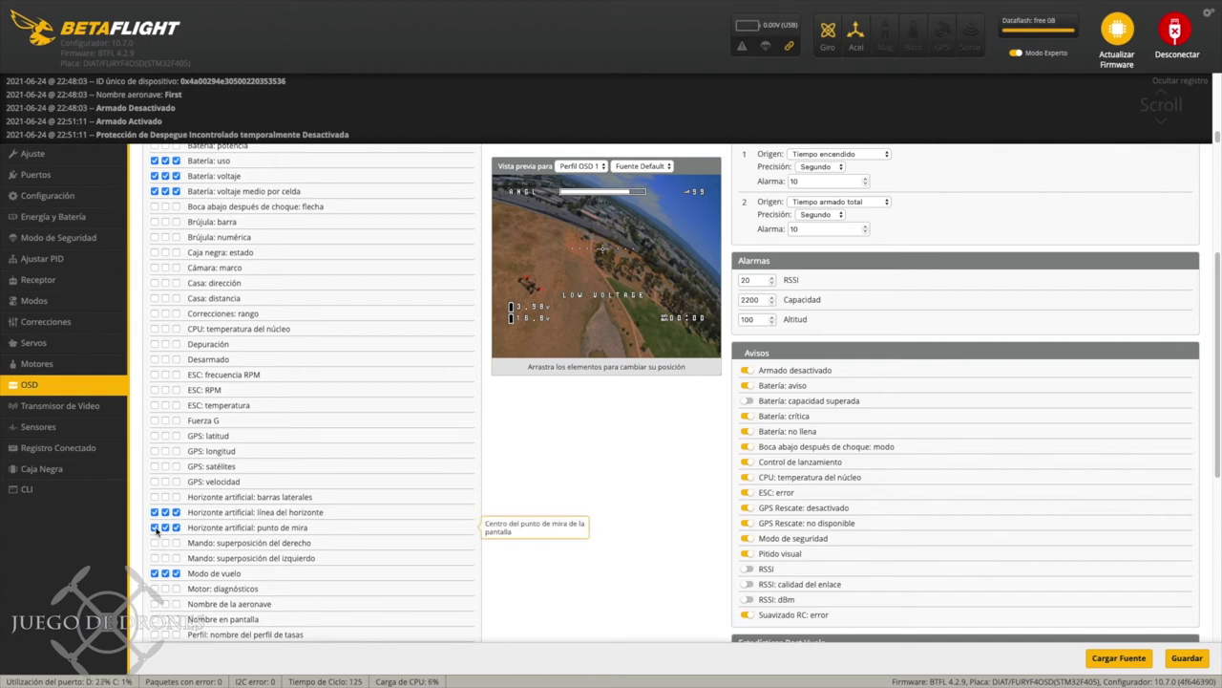
scroll(559, 382, down, 3)
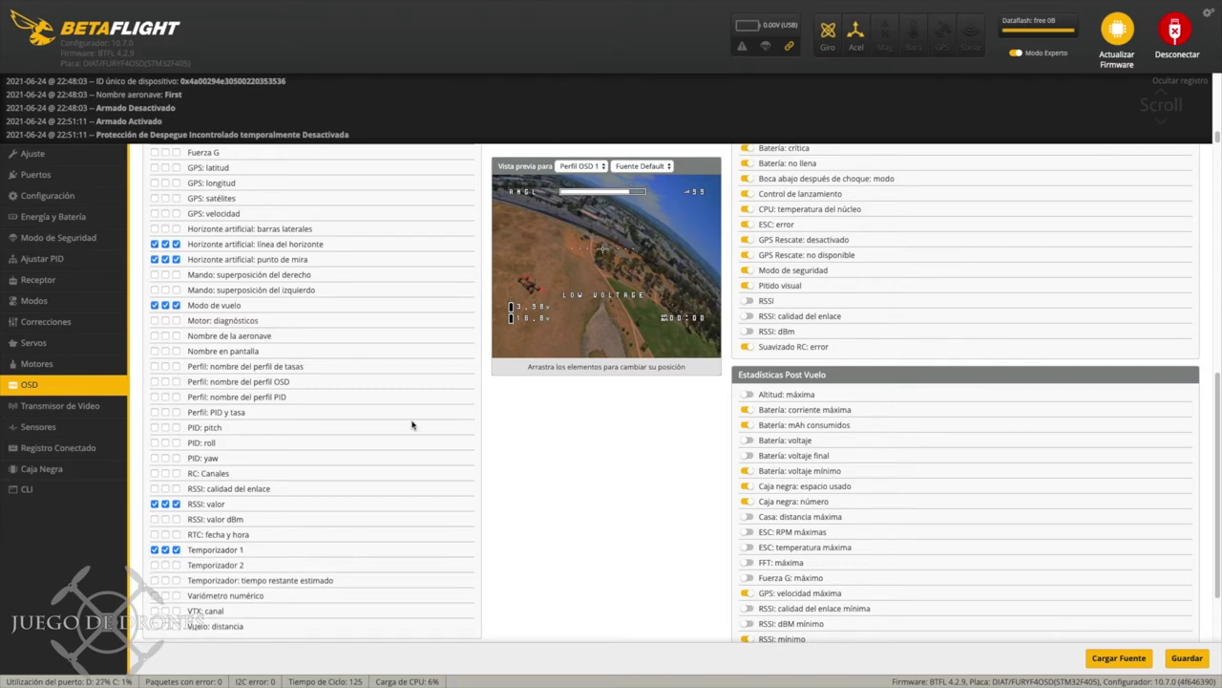
scroll(215, 584, down, 1)
scroll(589, 464, up, 5)
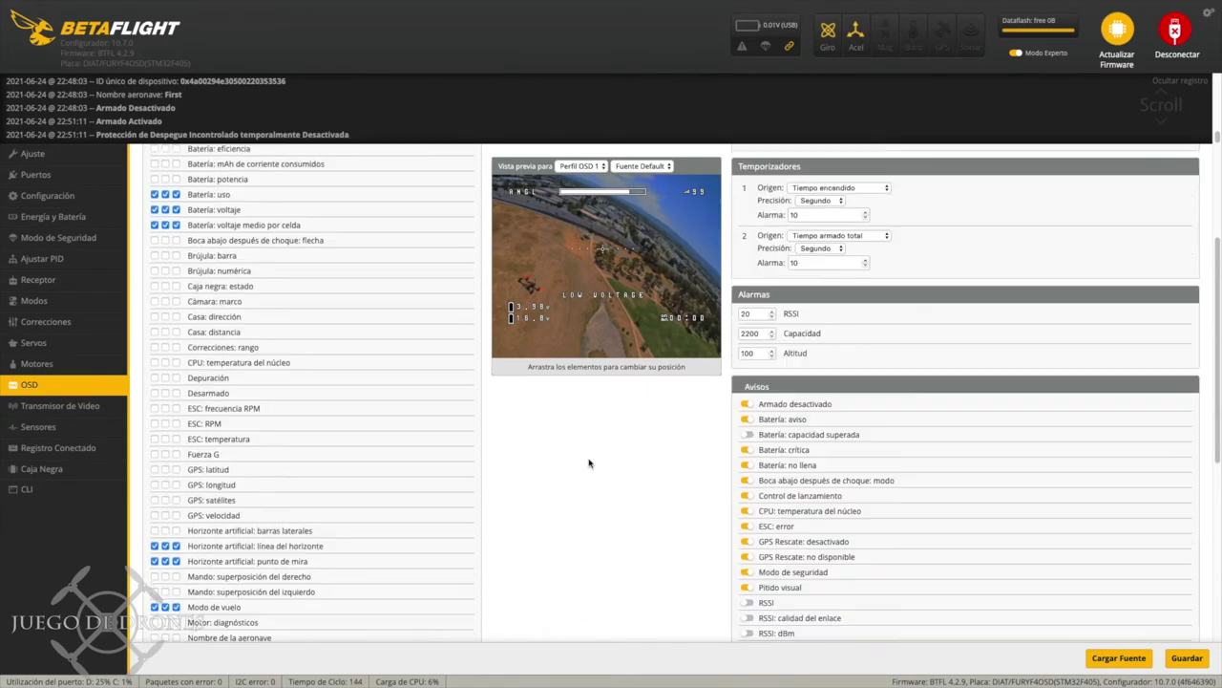
scroll(588, 463, up, 1)
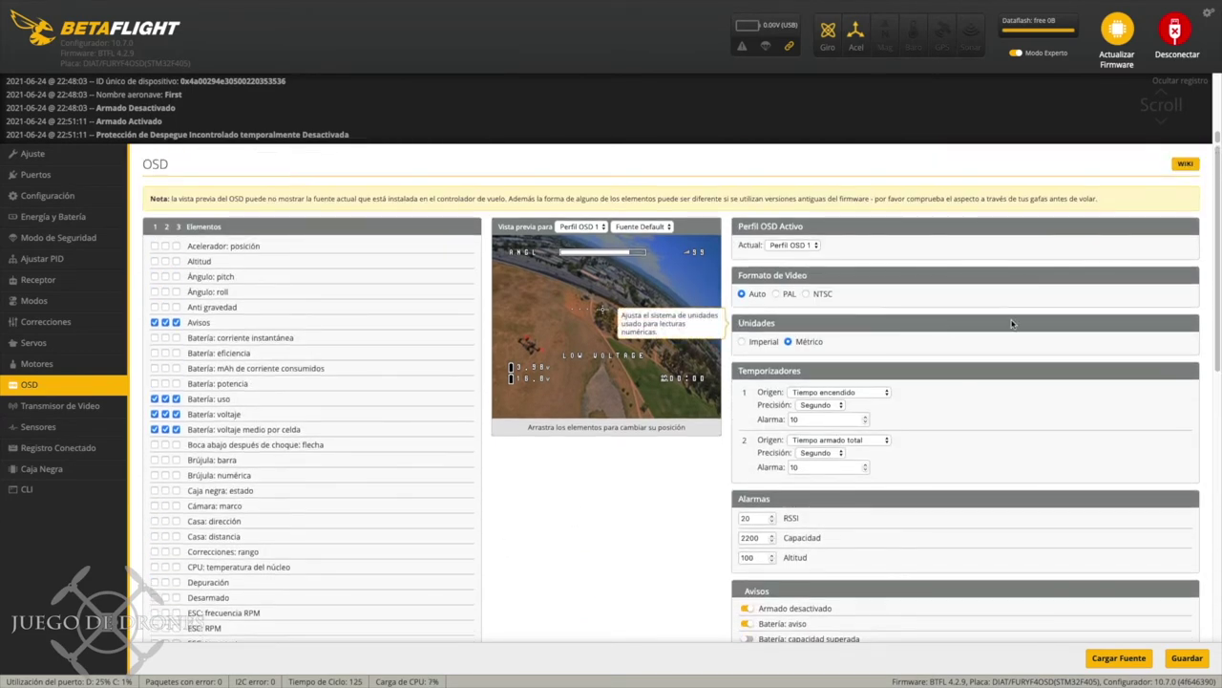
scroll(1011, 325, down, 3)
scroll(1012, 324, down, 4)
scroll(1011, 327, up, 5)
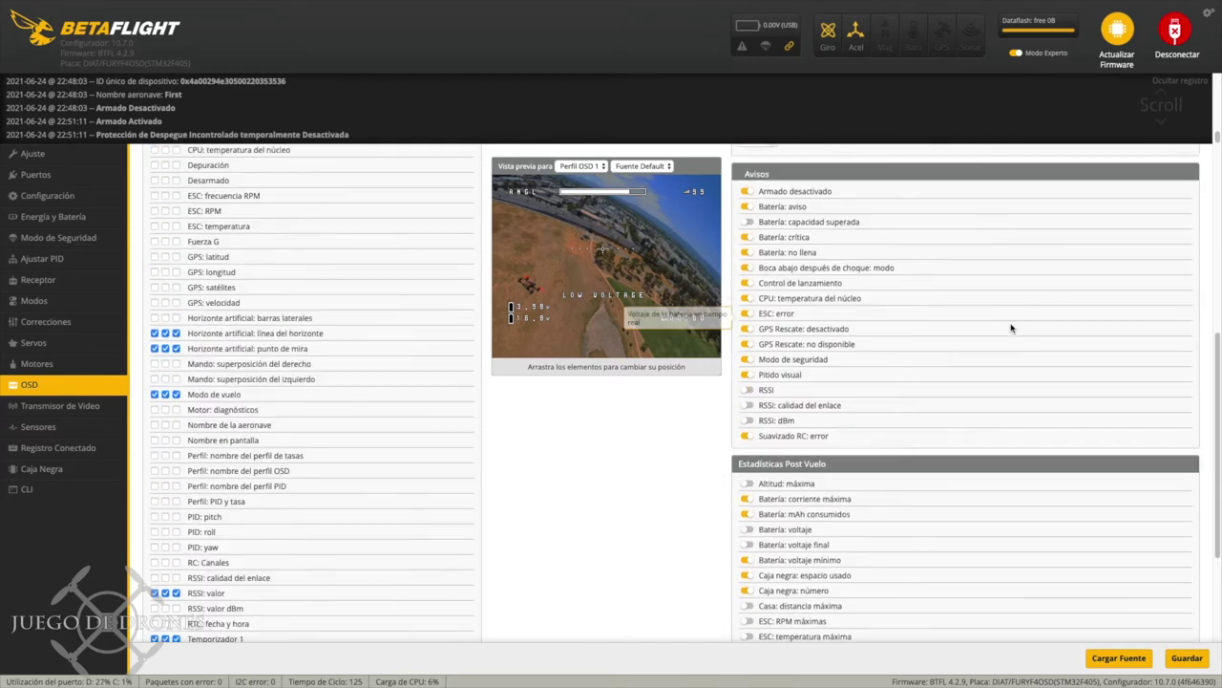
scroll(1011, 327, up, 3)
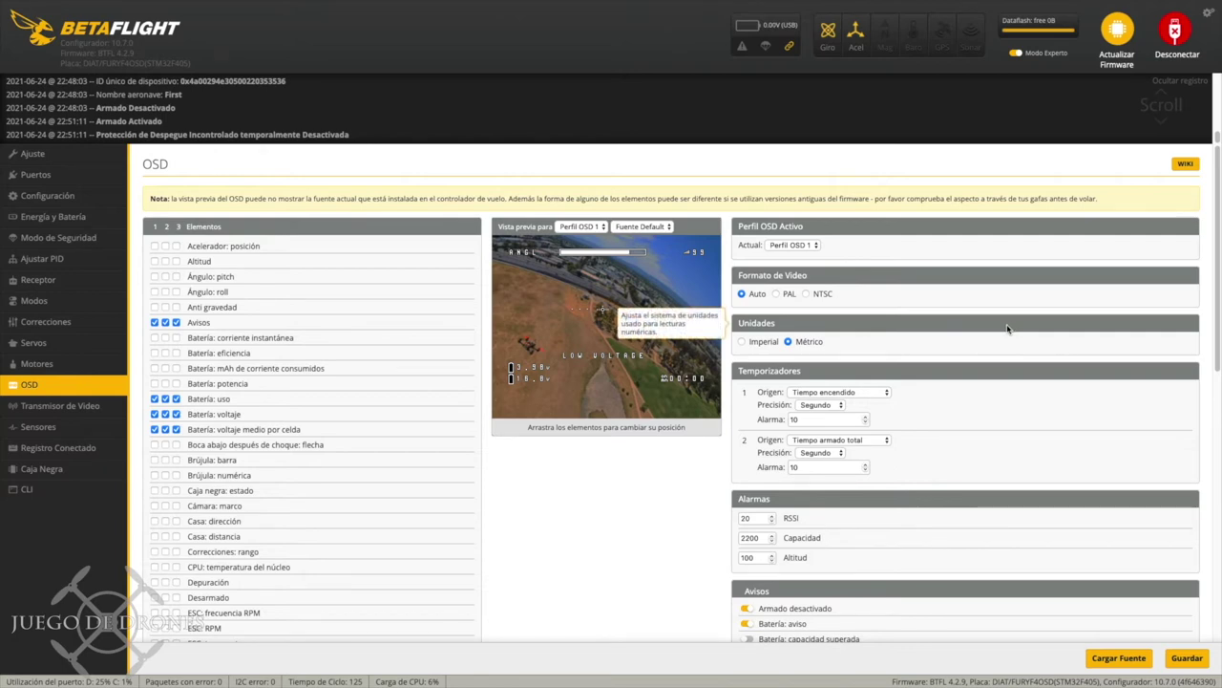
click(60, 407)
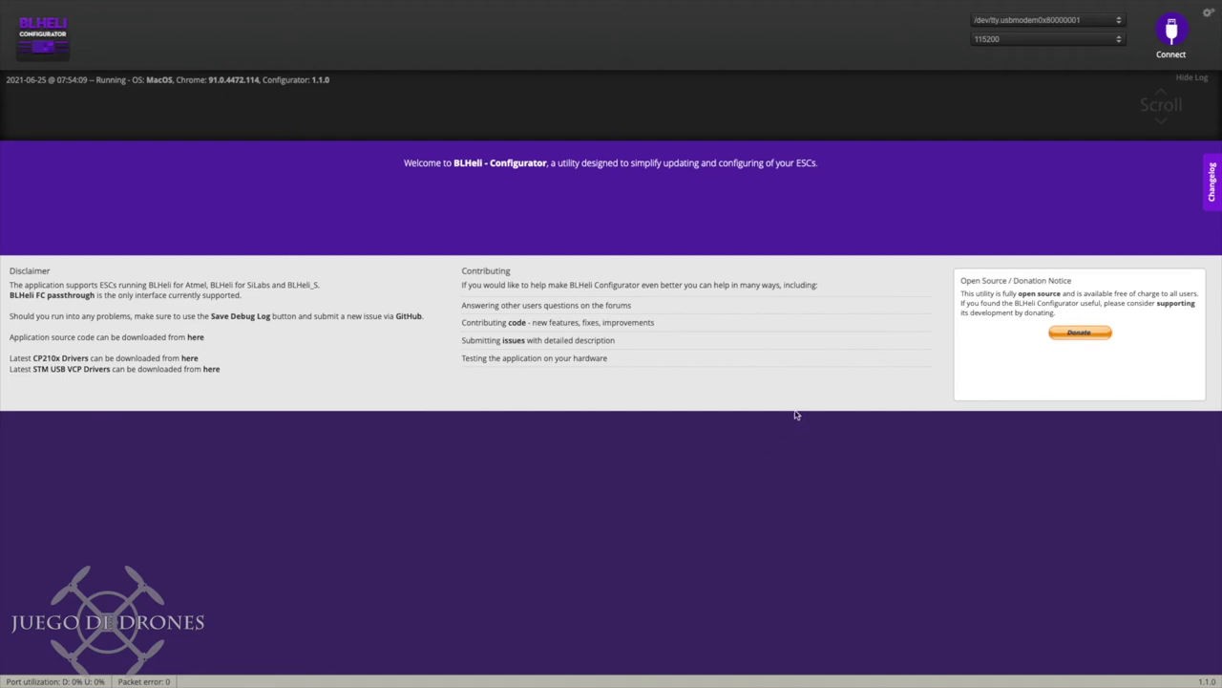
Connect to the flight controller in BLHeli Configurator and read the ESC setup to check the motor direction of each ESC.
click(1172, 33)
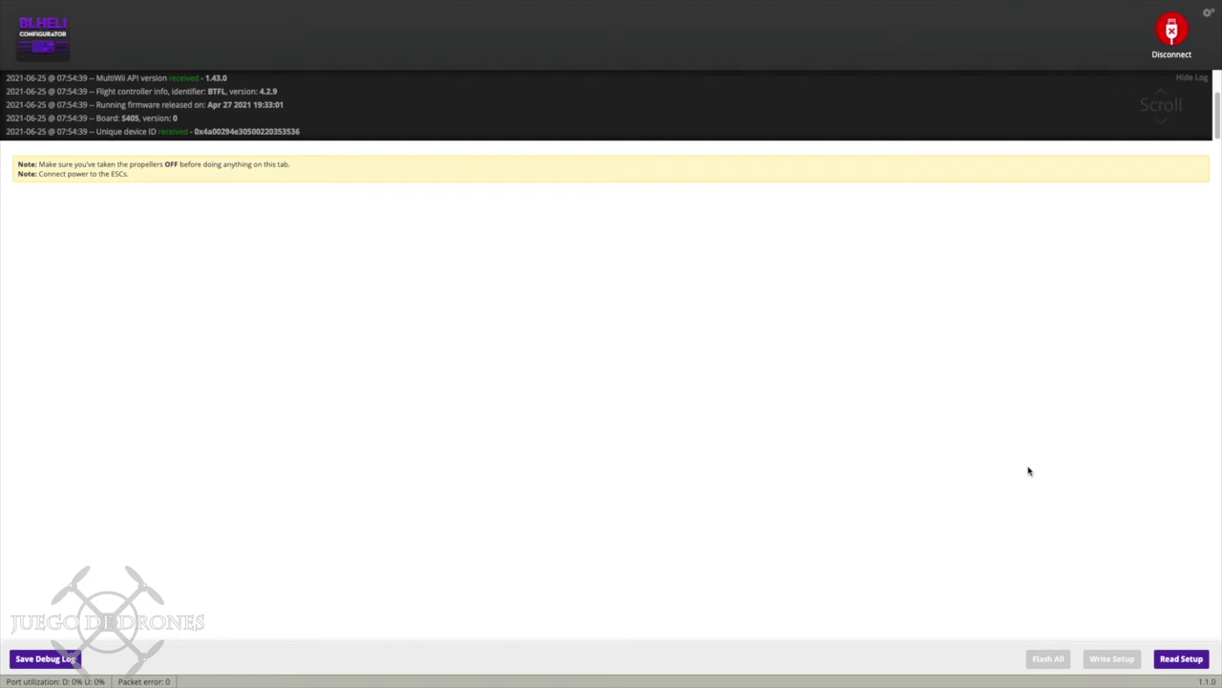
click(1180, 658)
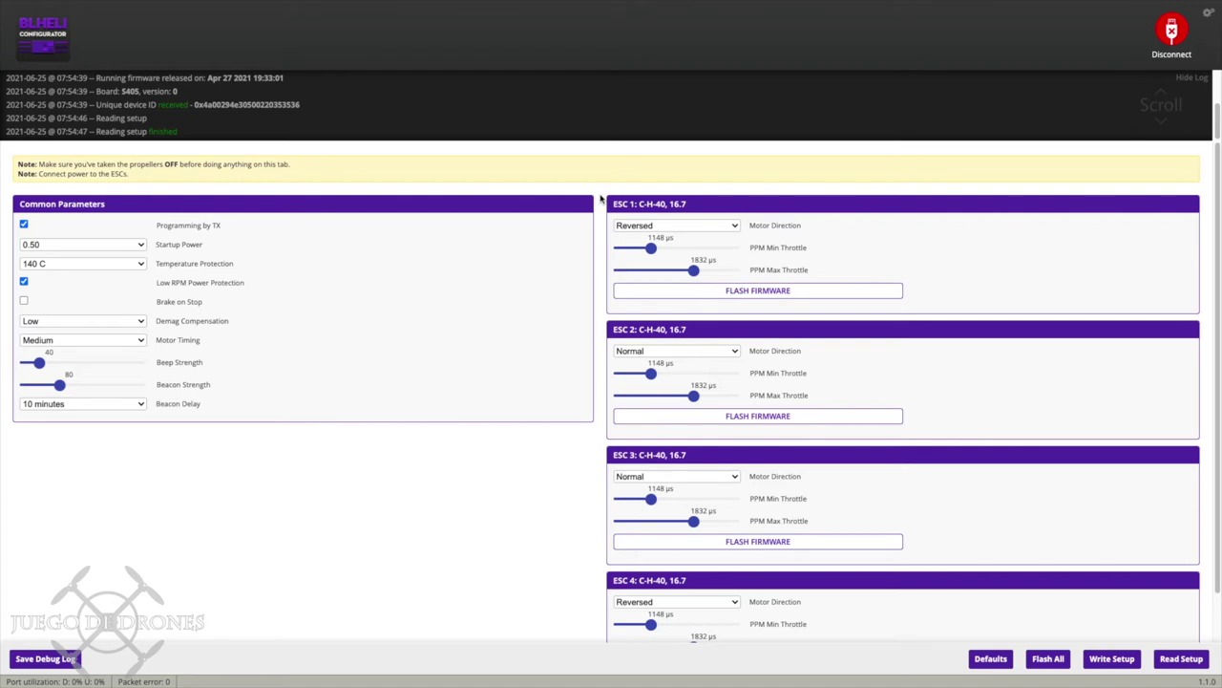
click(728, 230)
click(729, 228)
scroll(1013, 263, down, 1)
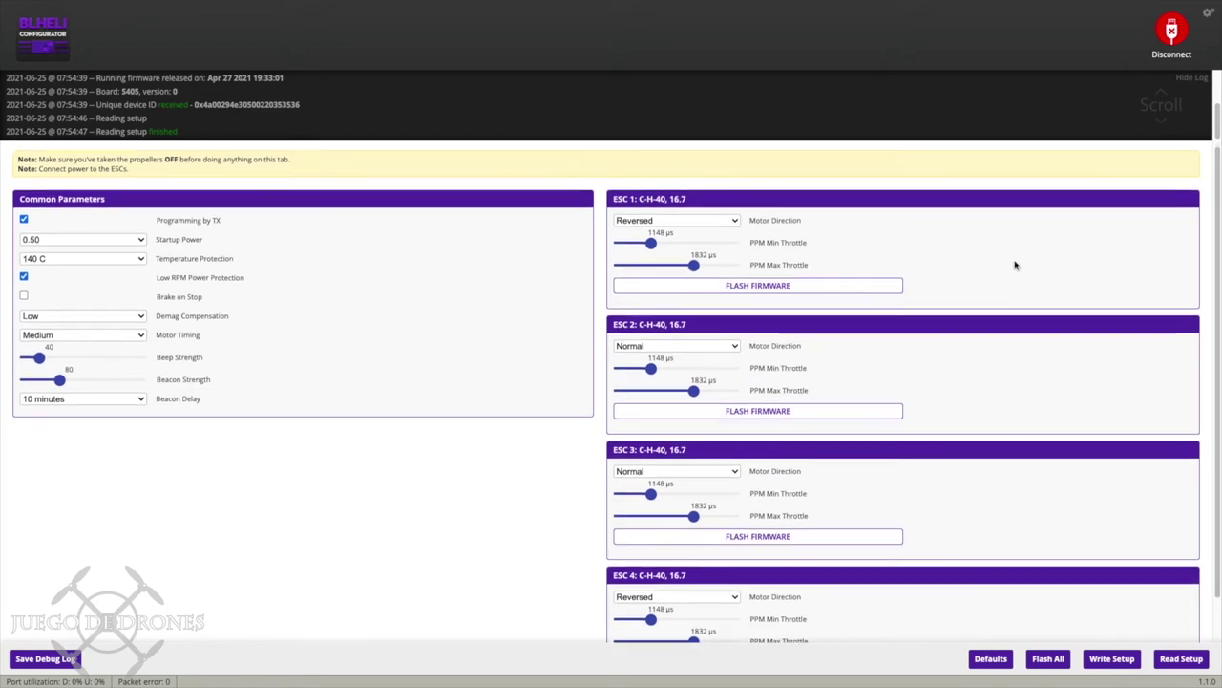
scroll(993, 315, down, 1)
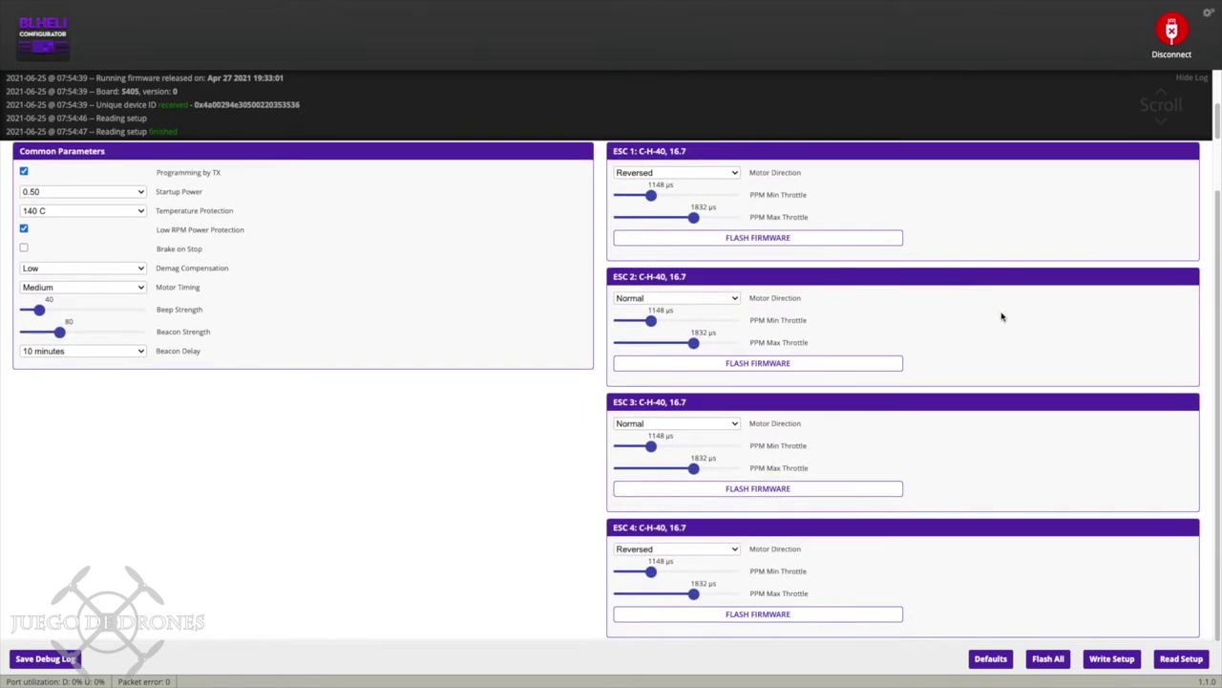